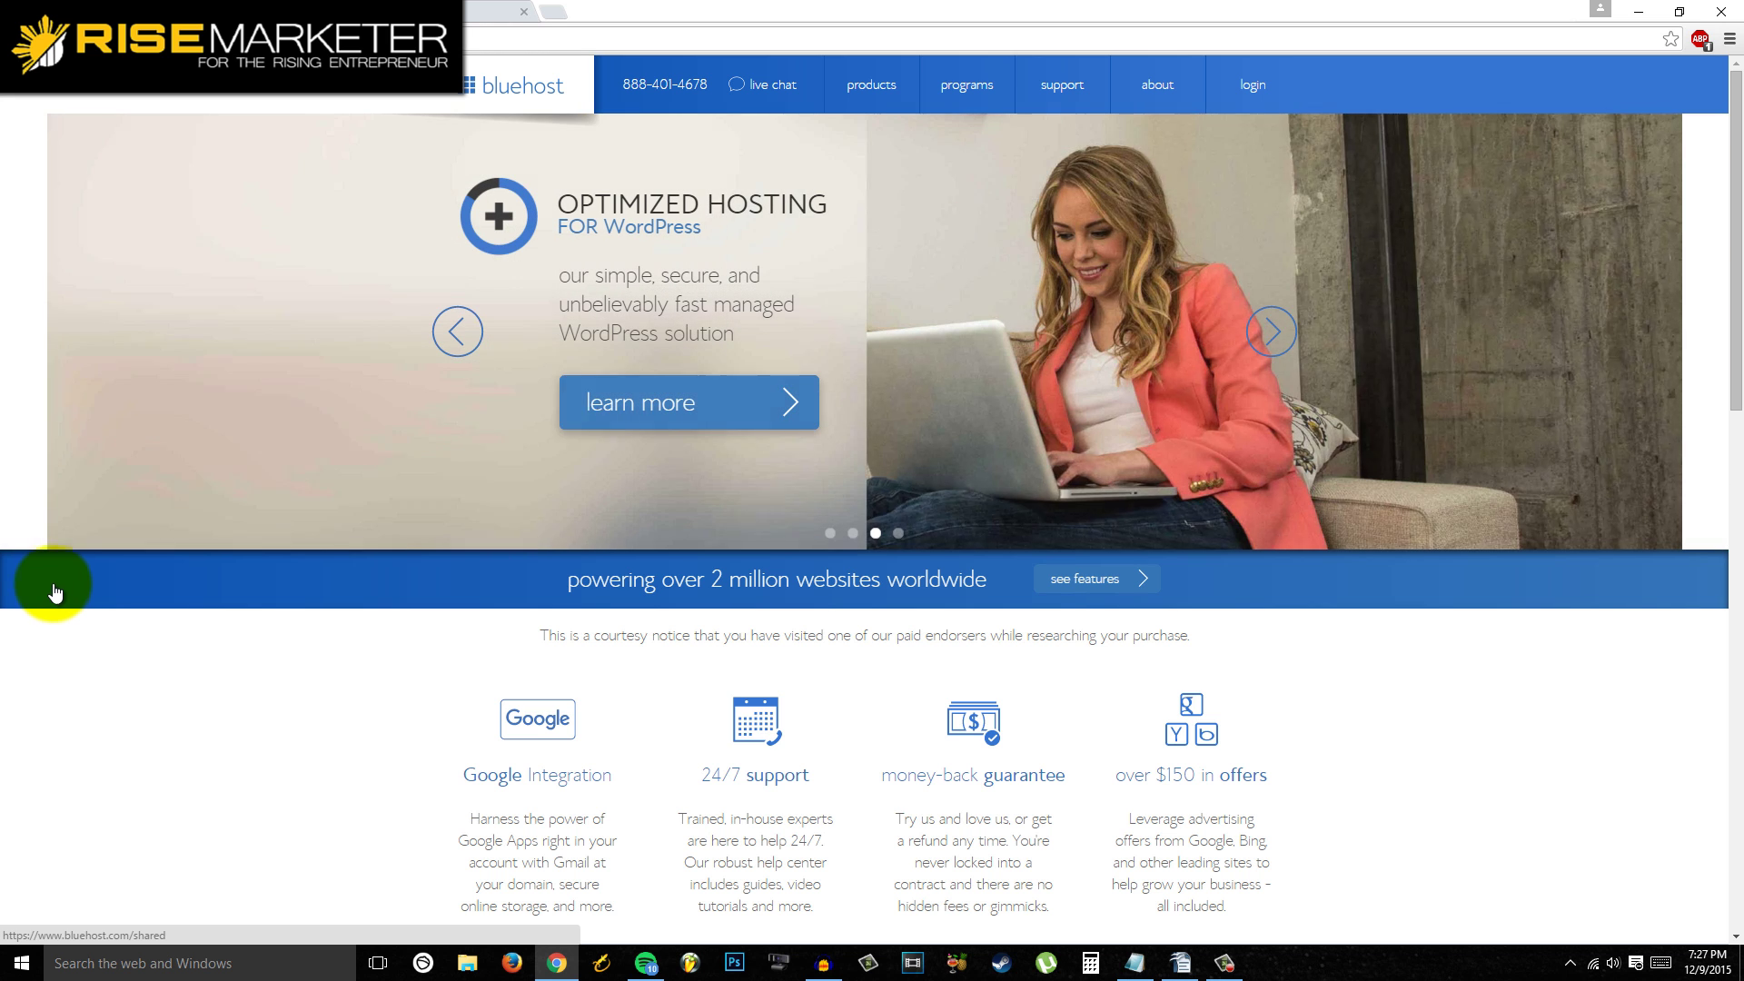
Move the homepage slider back to the Cloud Sites offer starting at $5.95/month
left_click(466, 349)
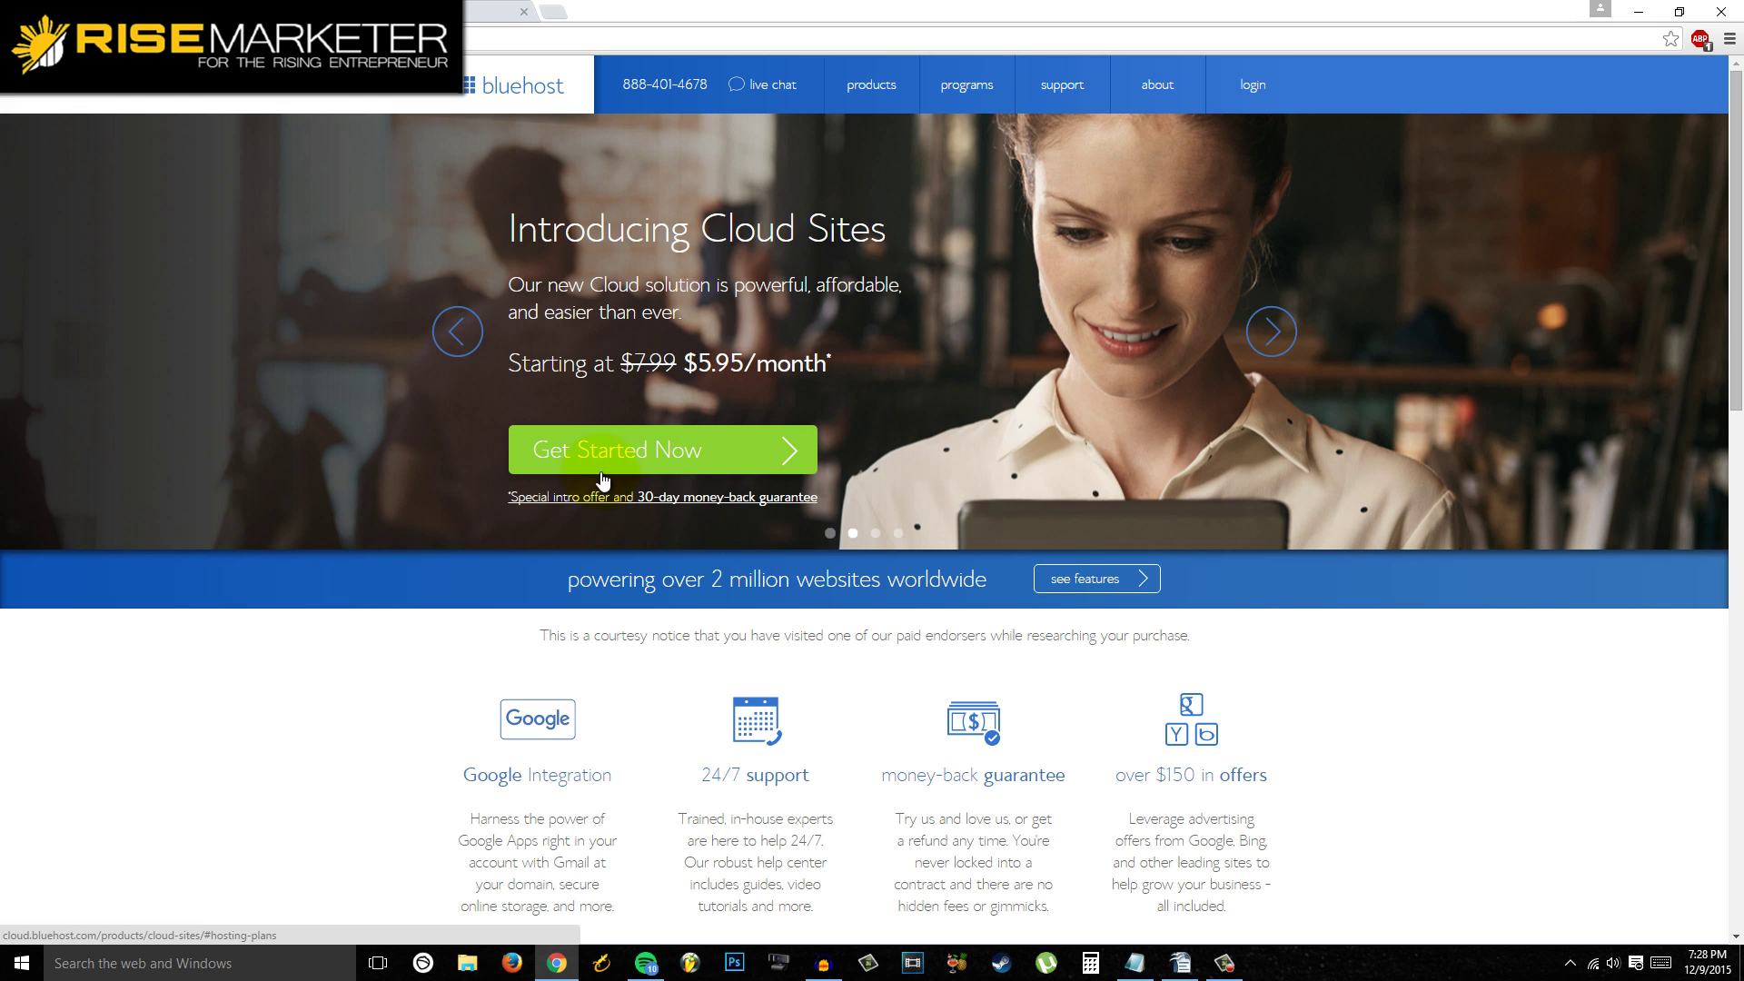
Compare the Starter, Performance and Business Pro cloud plans and choose Starter at $5.95/mo
left_click(669, 448)
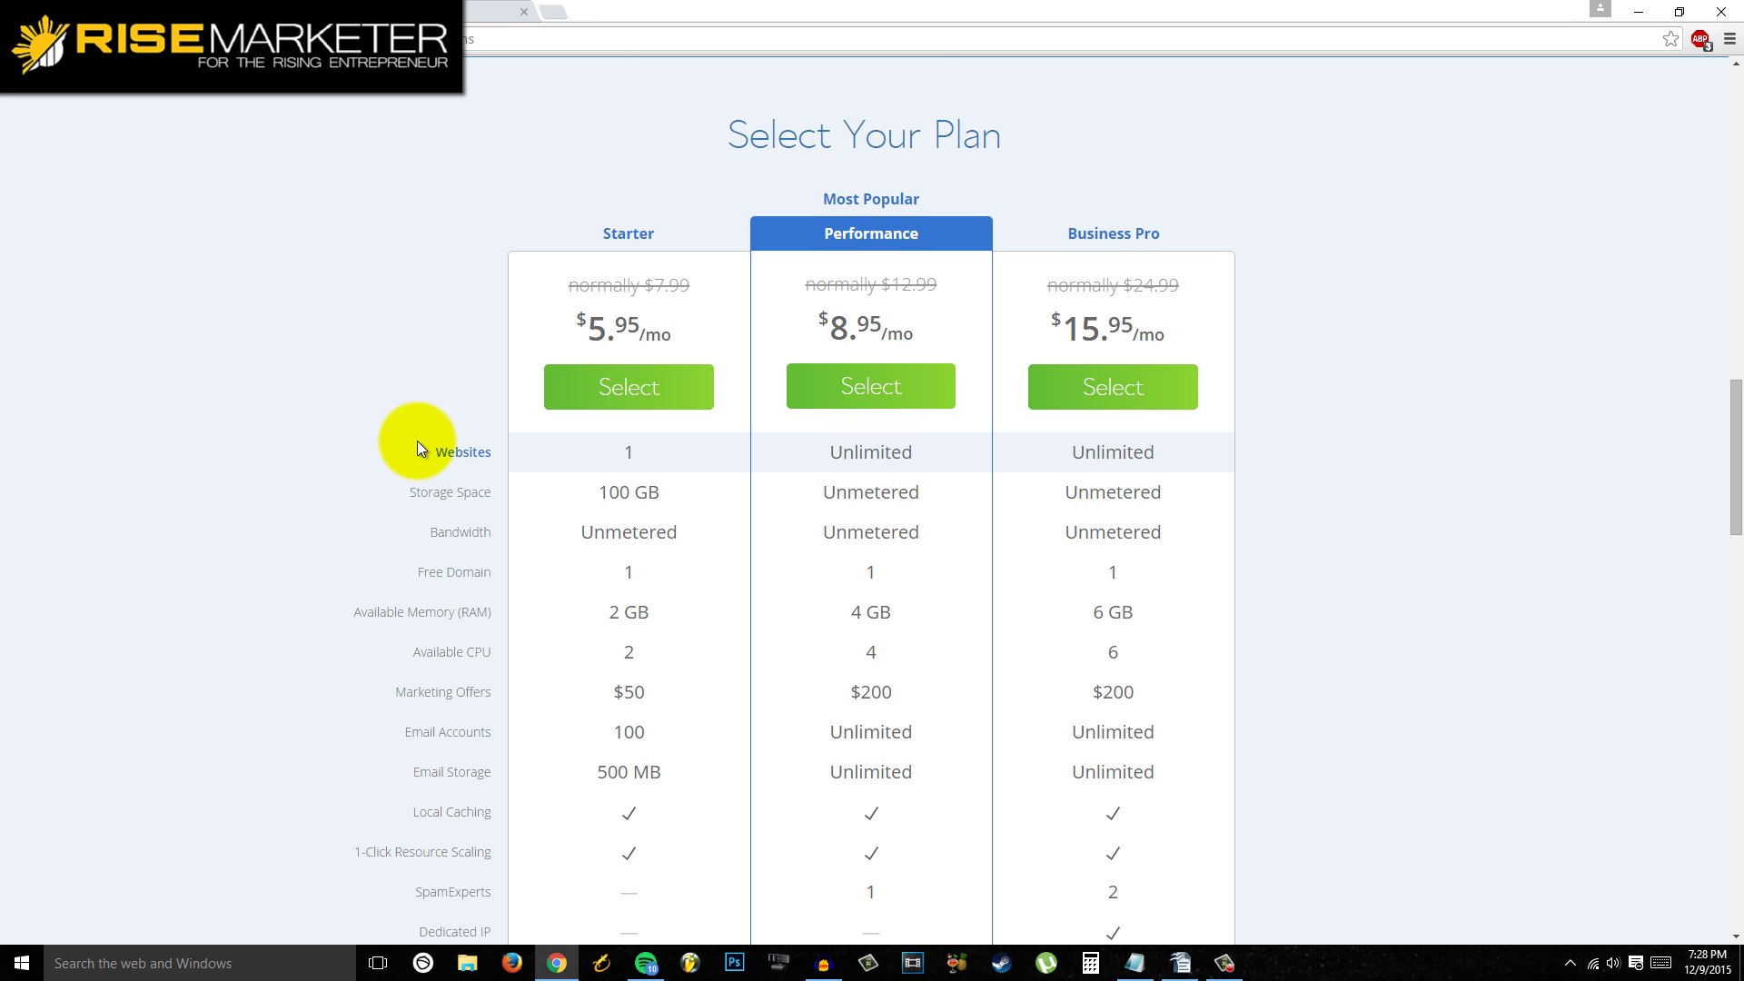
scroll(416, 447, "down", 3)
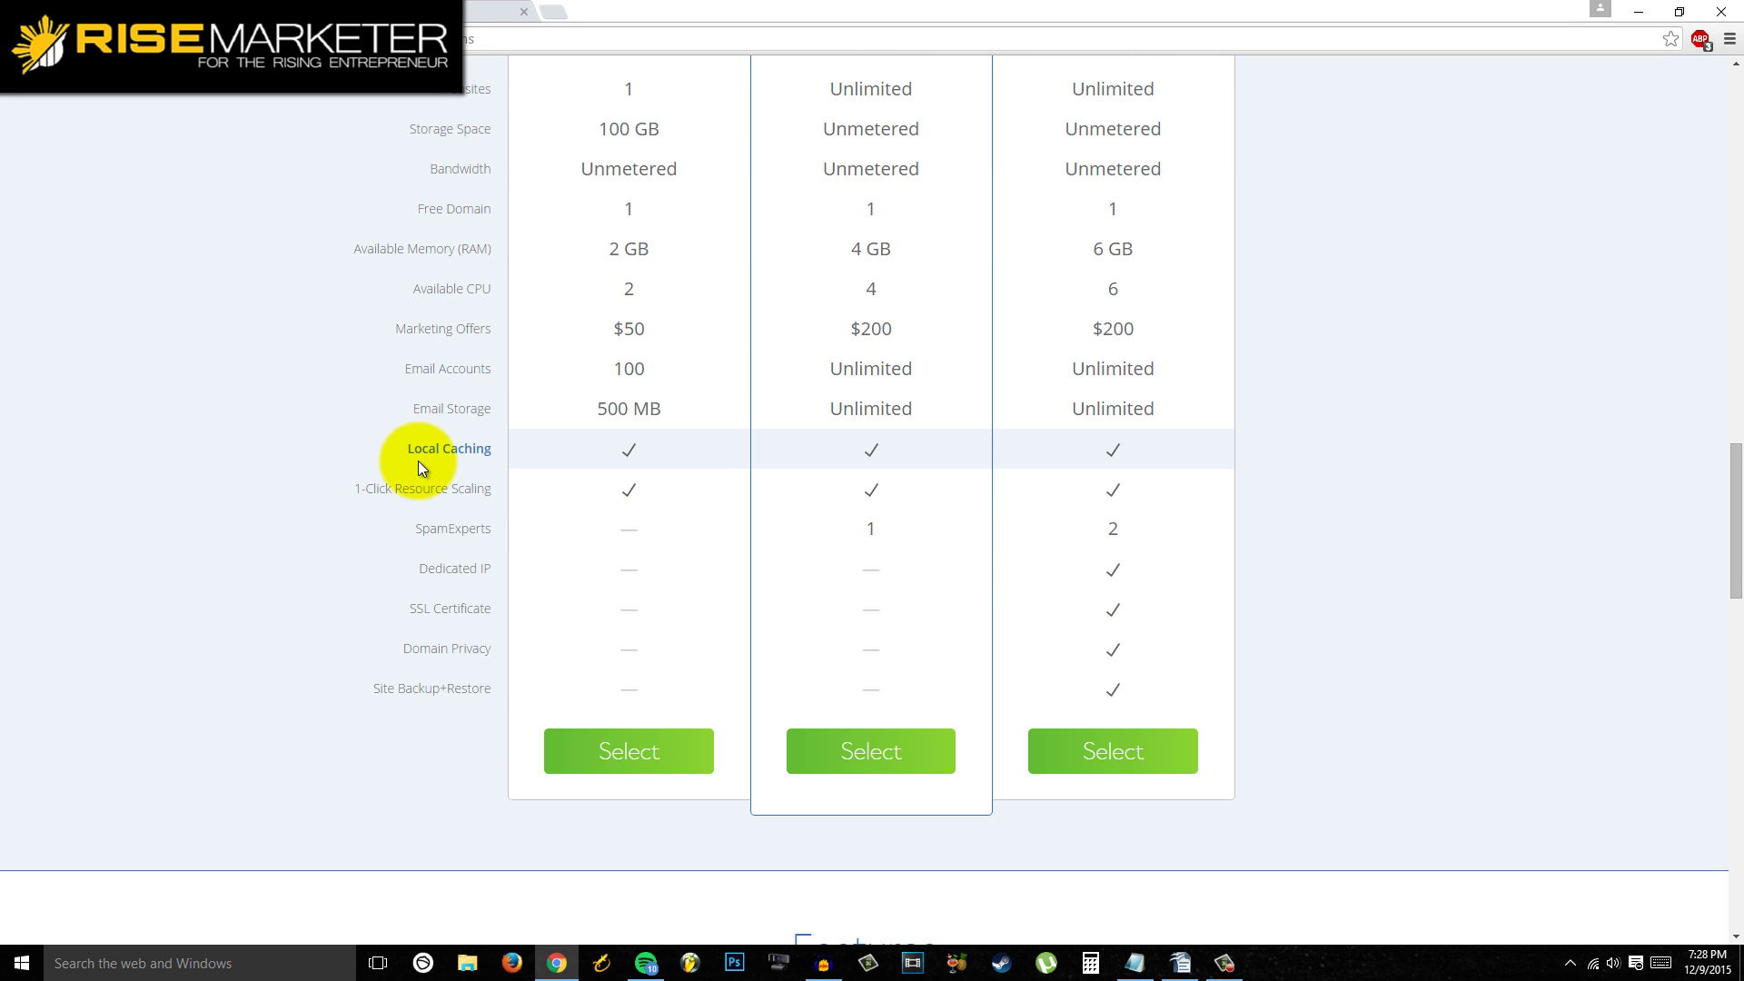
scroll(461, 478, "up", 4)
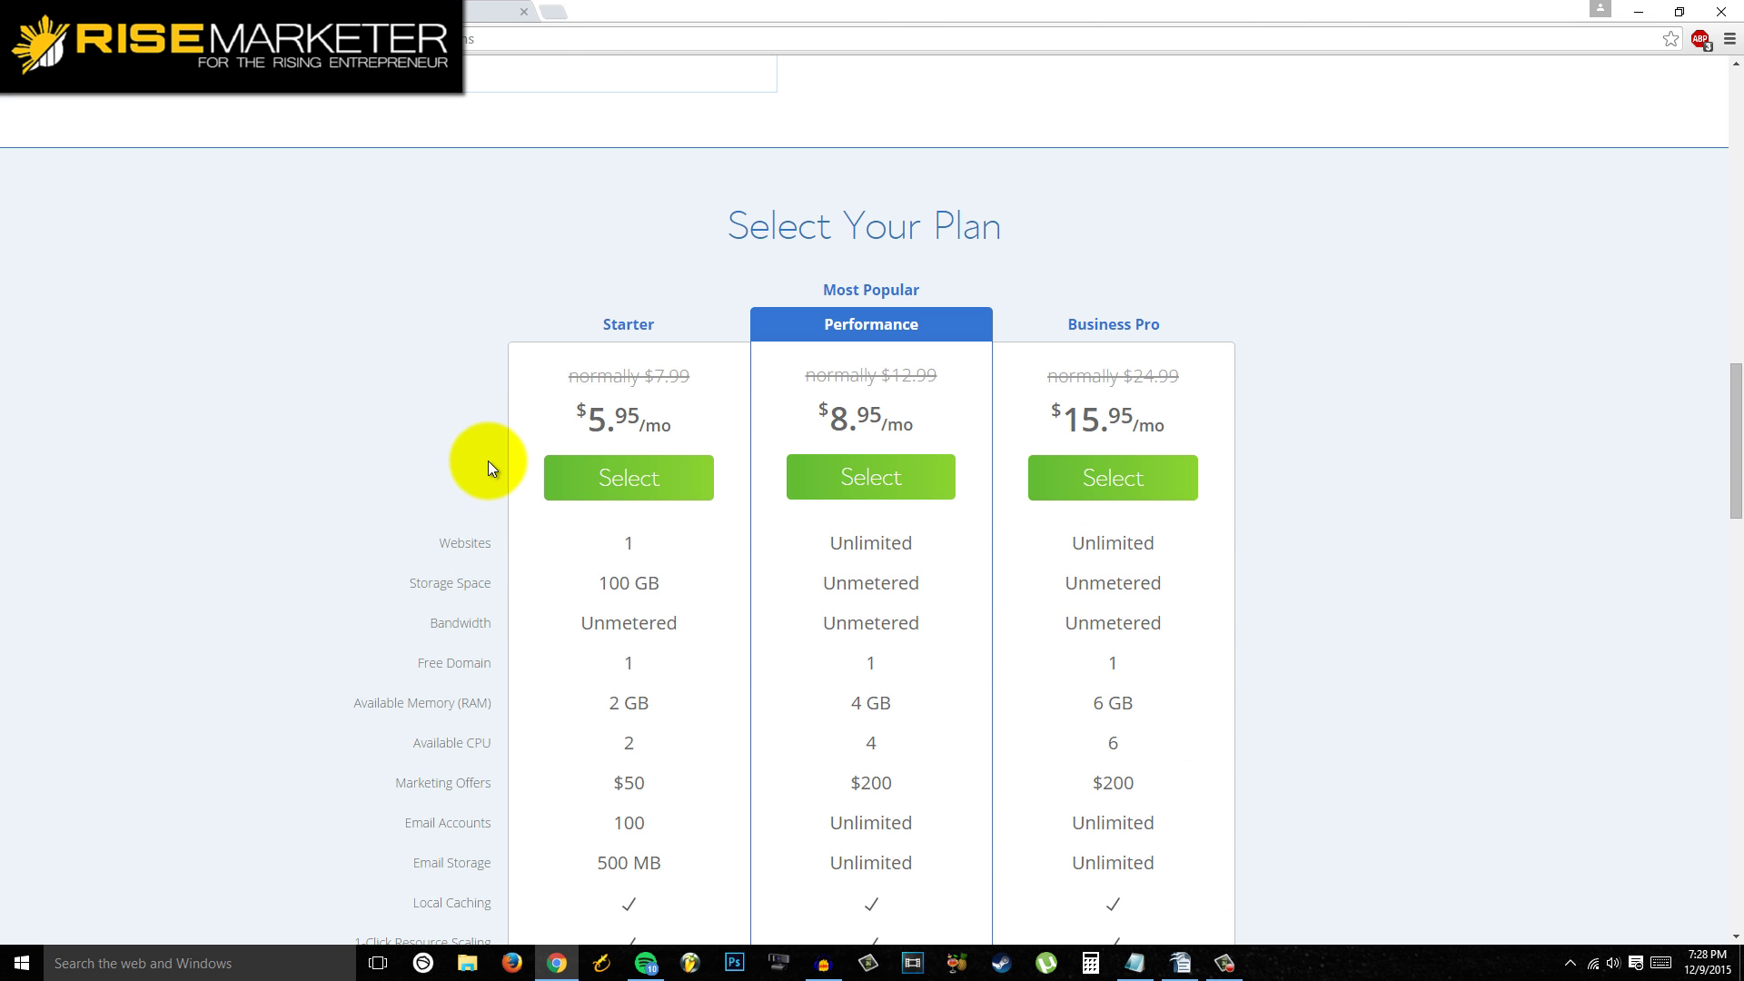
left_click(654, 478)
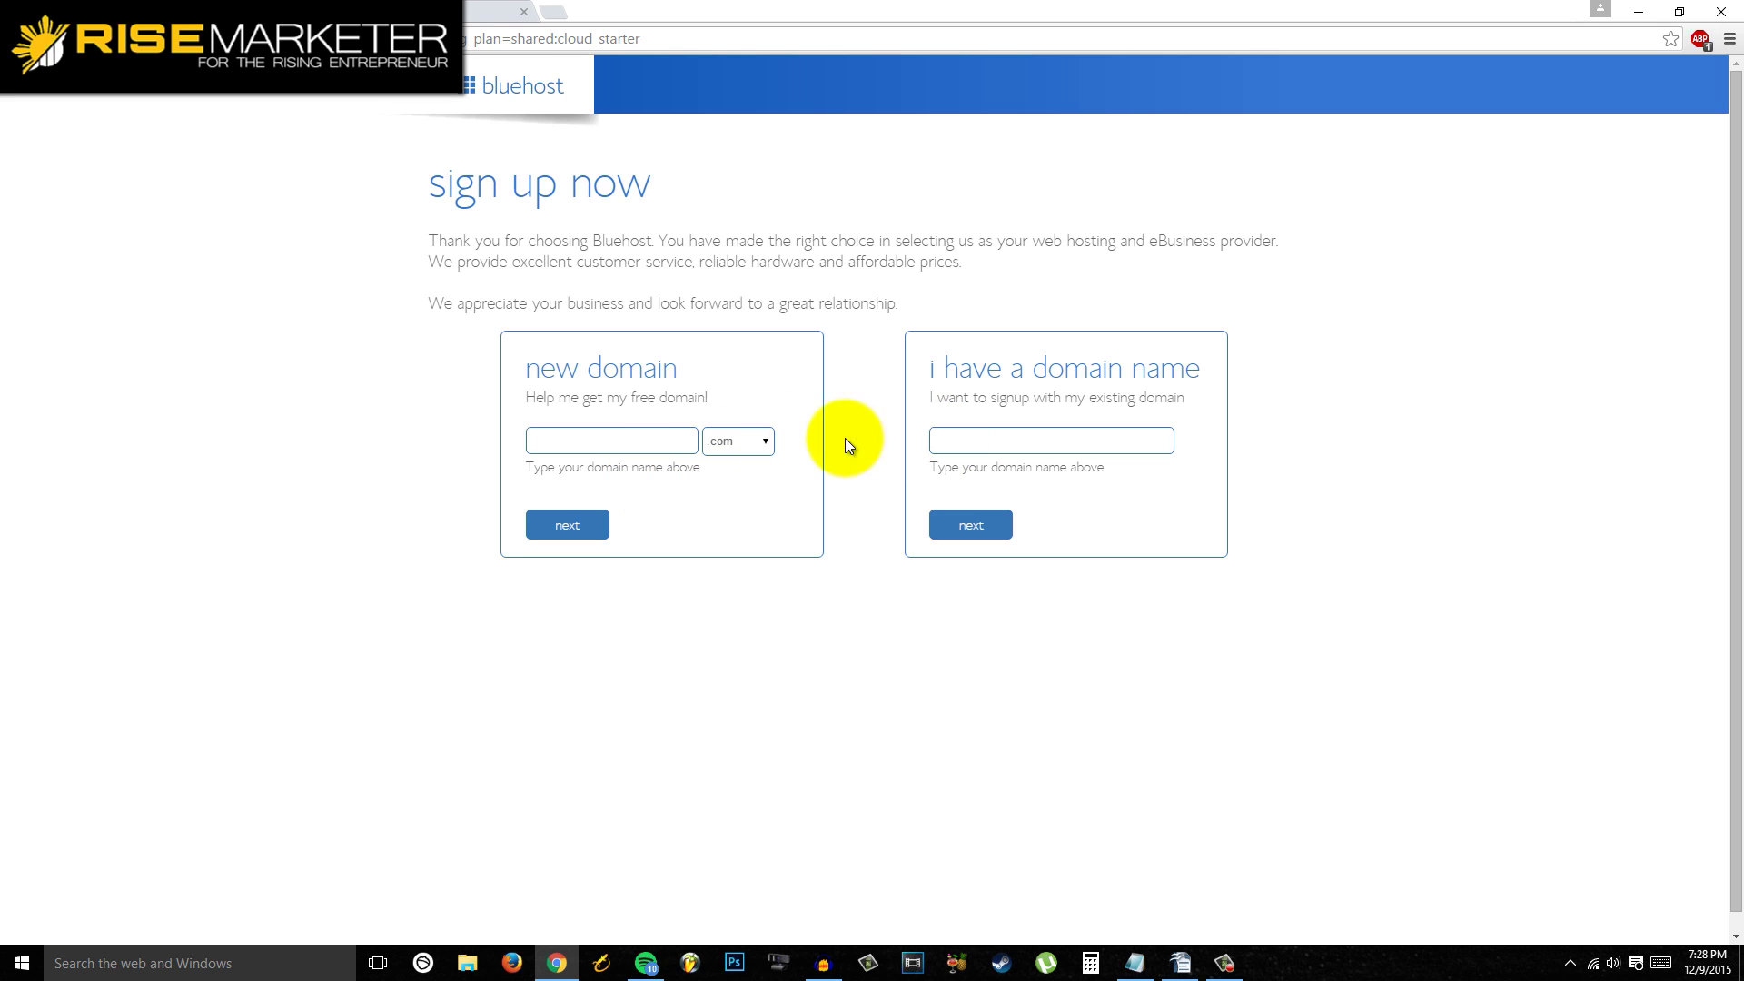
Enter the new domain anexampleblogbroski and confirm anexampleblogbroski.com is available
left_click(647, 452)
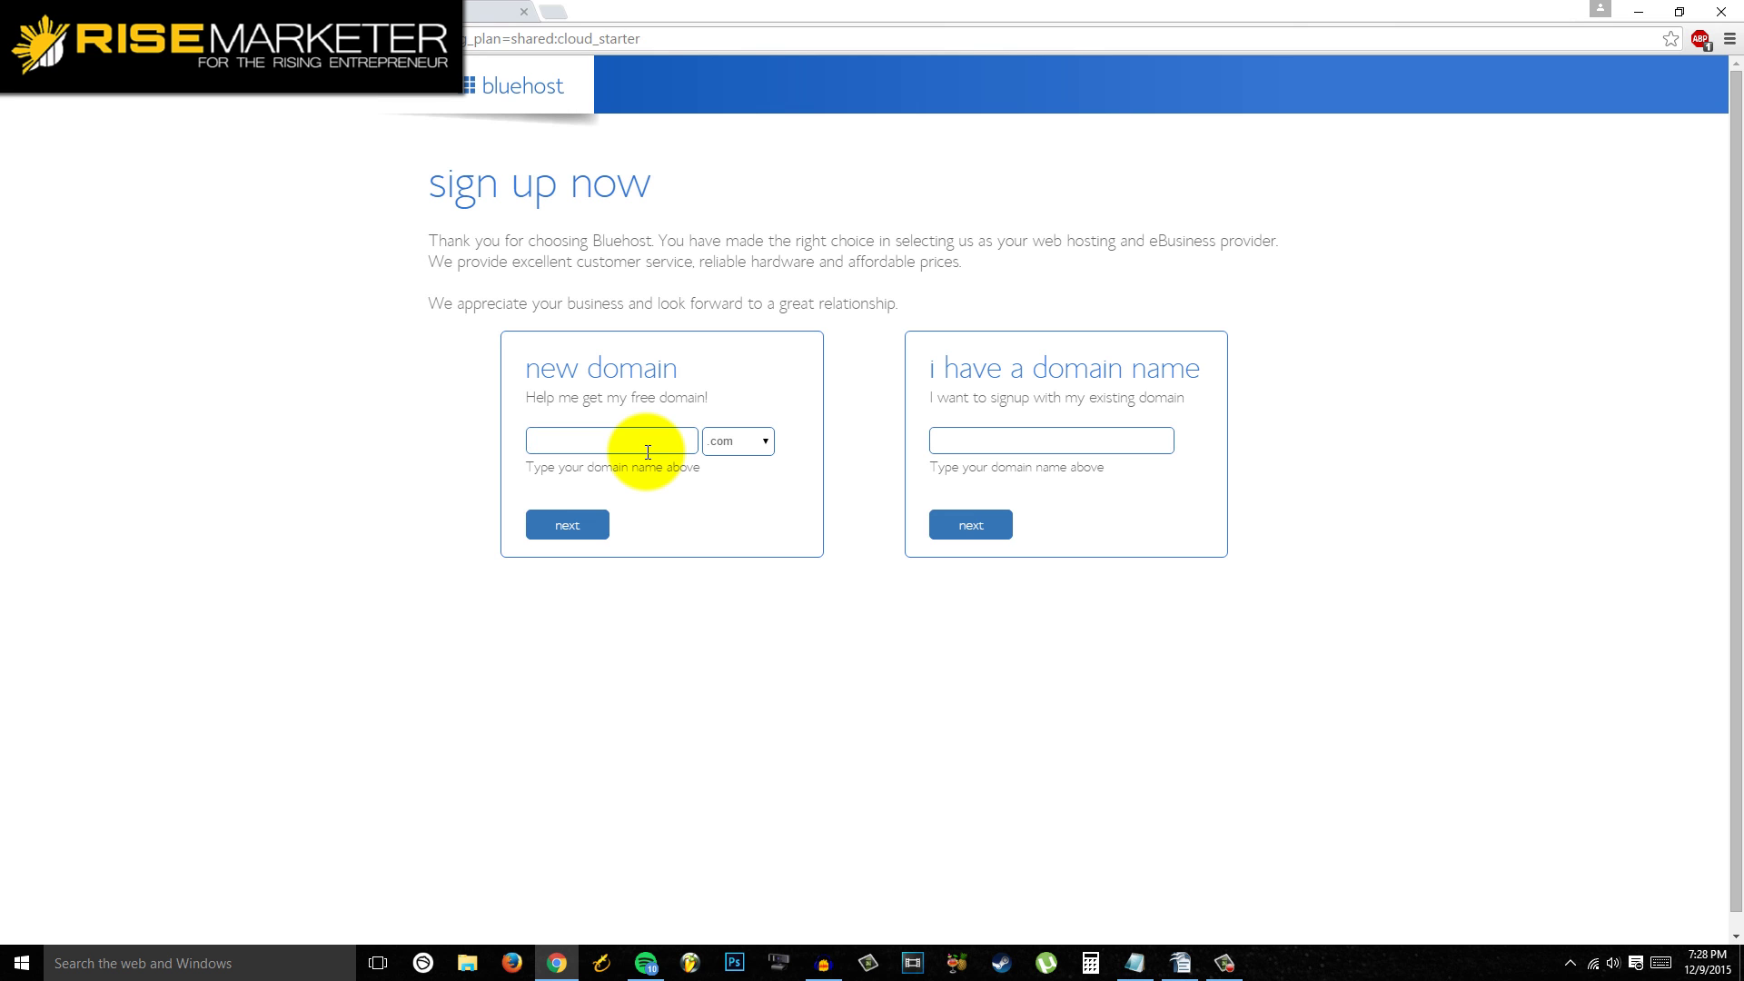
type("anexampleblog")
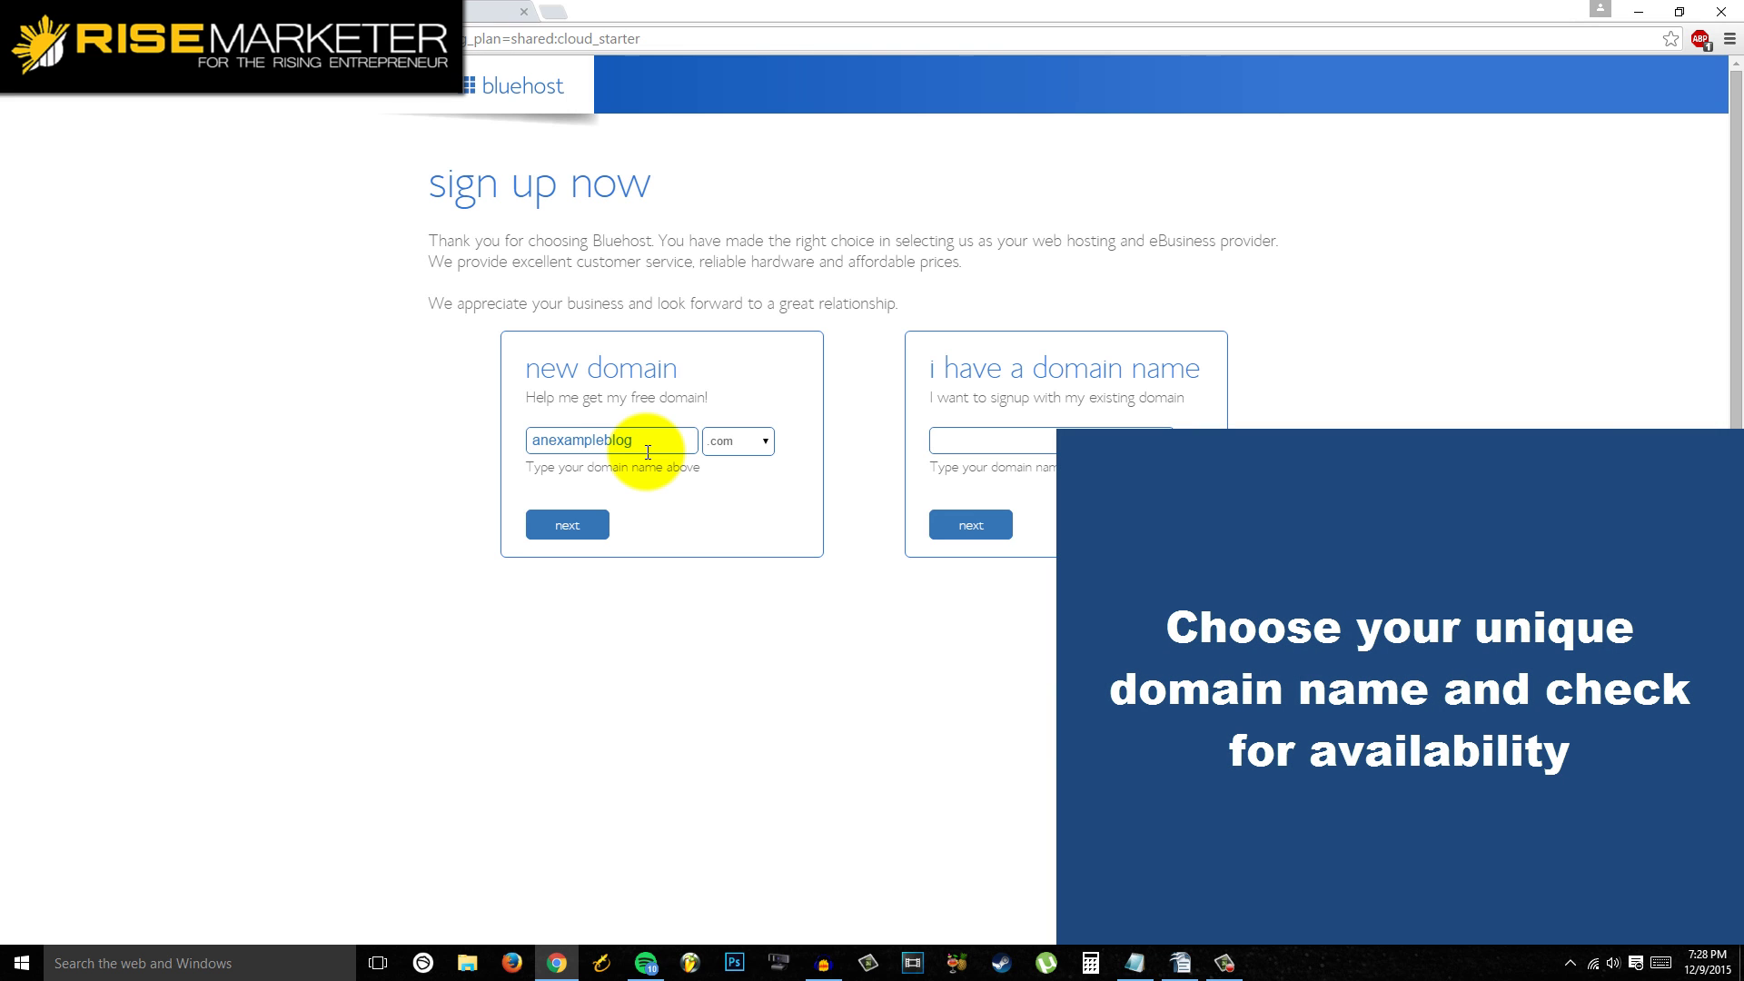
type("broski")
left_click(586, 526)
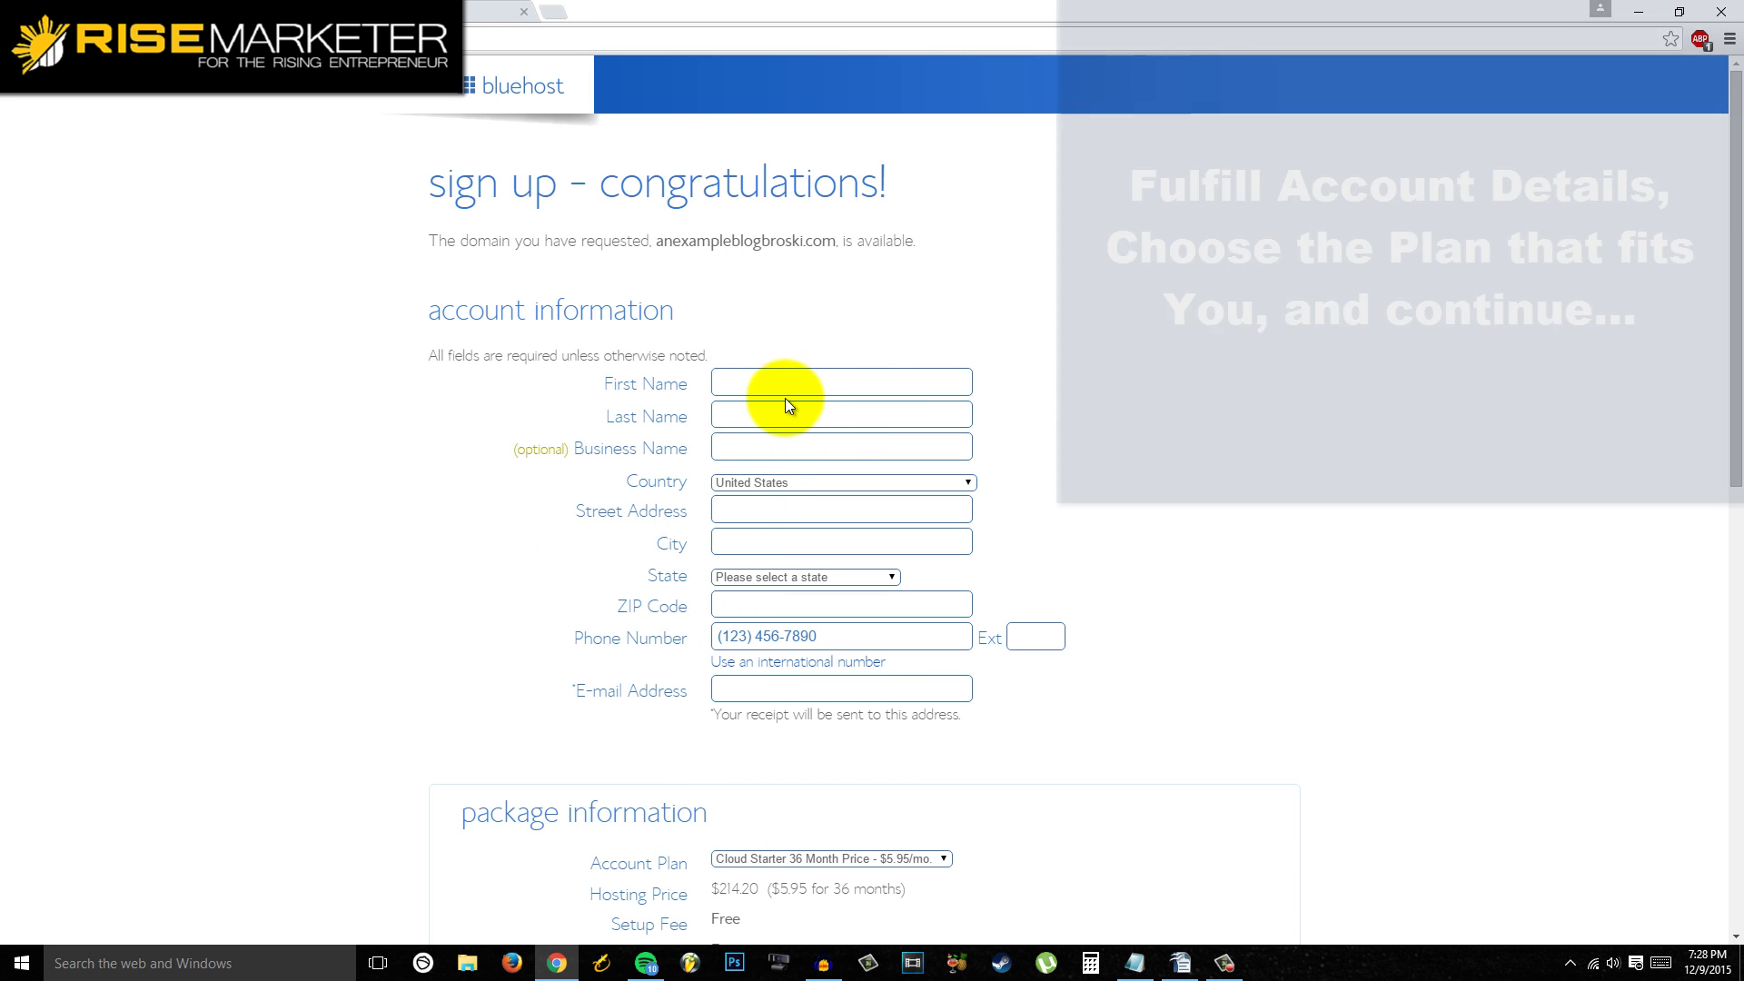
Remove SiteLock Security from the package so the total drops to $297.72
scroll(778, 459, "down", 4)
scroll(777, 468, "down", 1)
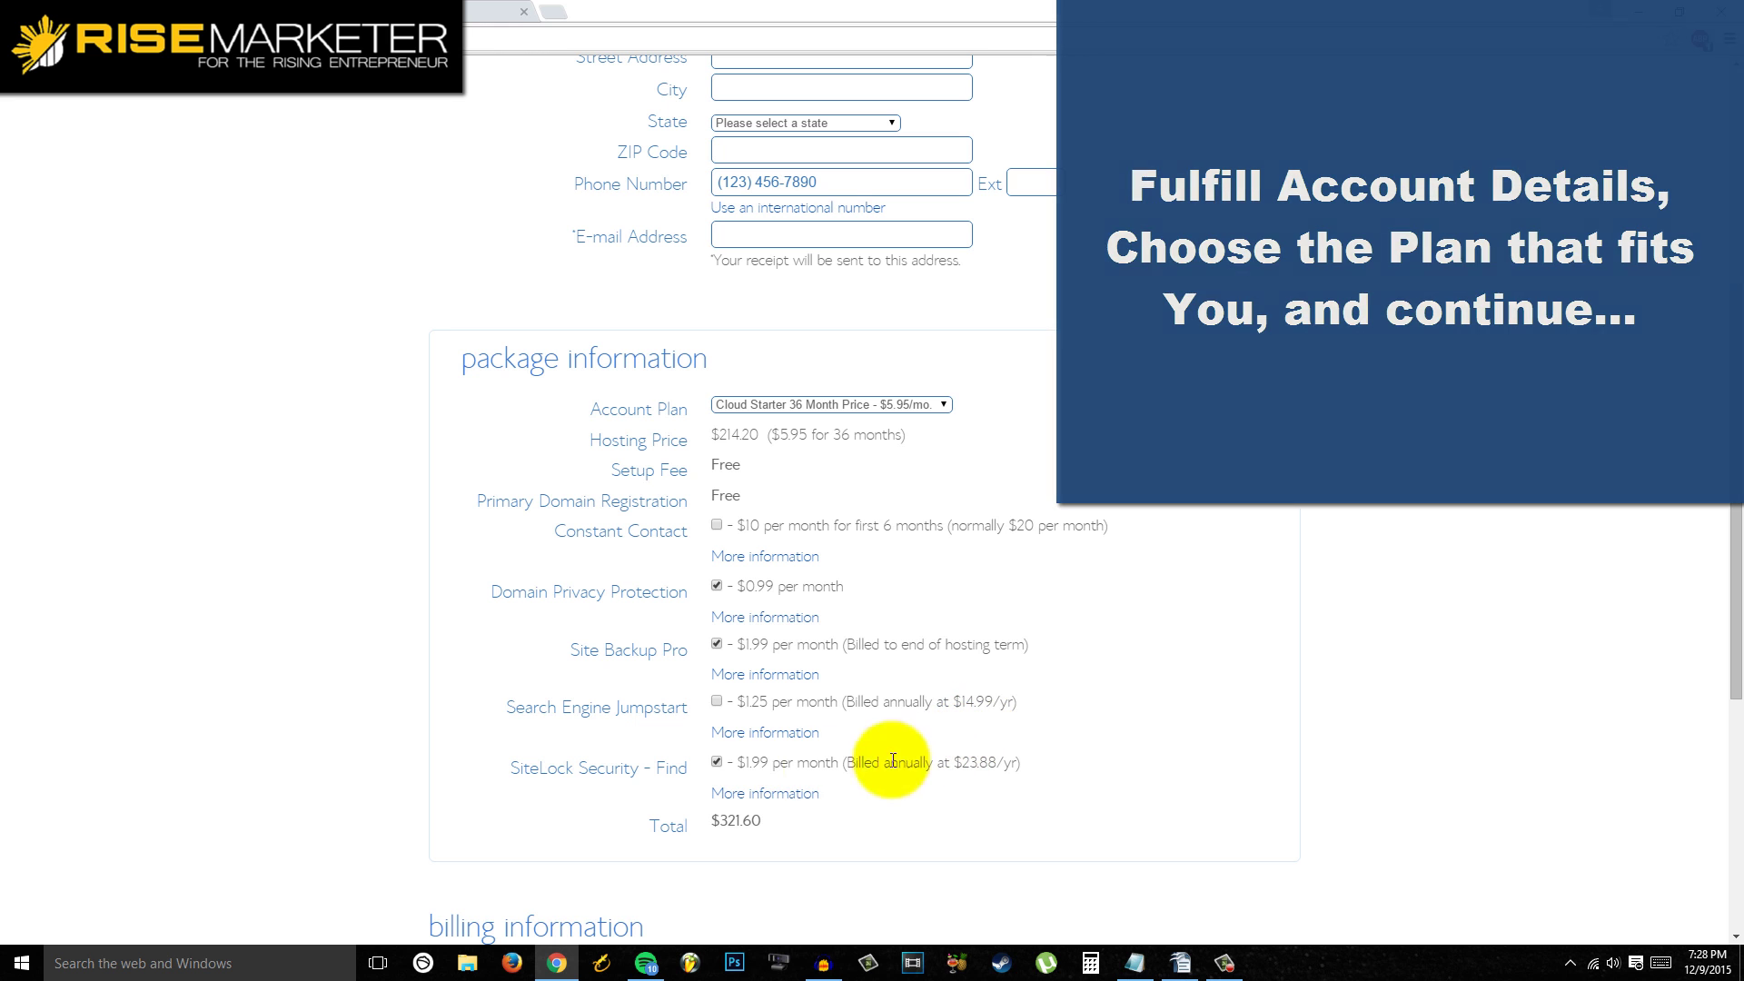
left_click(716, 765)
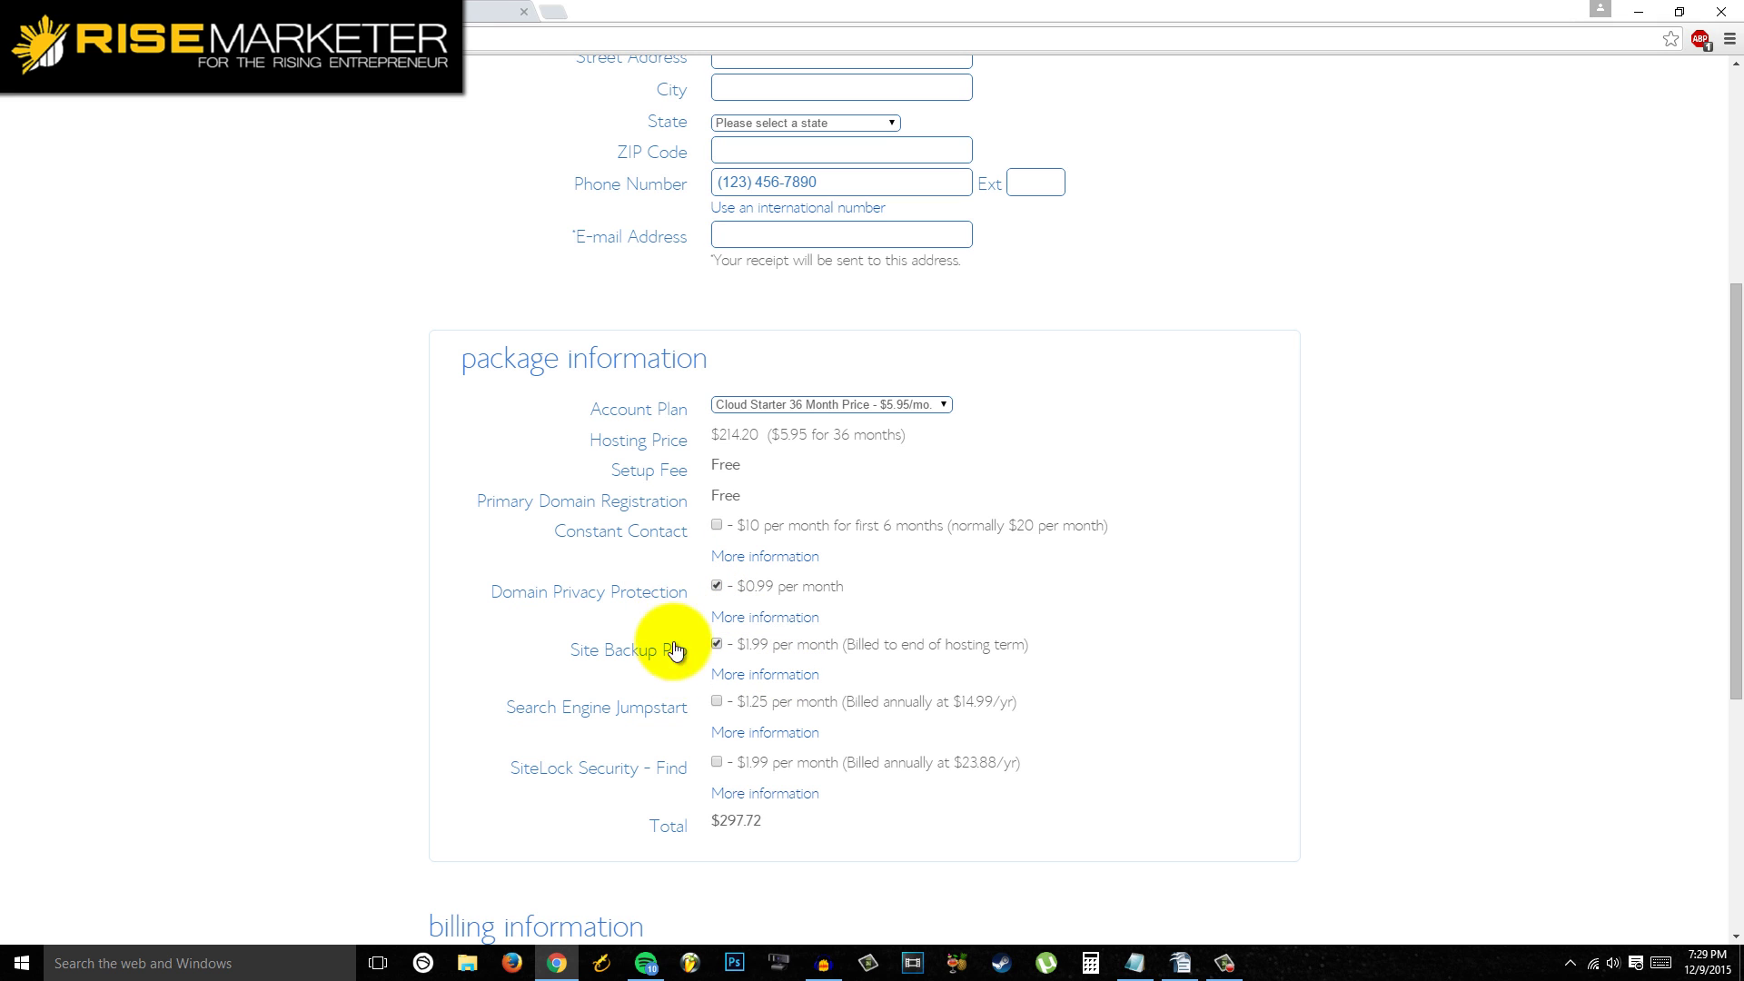
Agree to the terms of service in the billing section
scroll(1044, 640, "down", 1)
scroll(1046, 635, "down", 4)
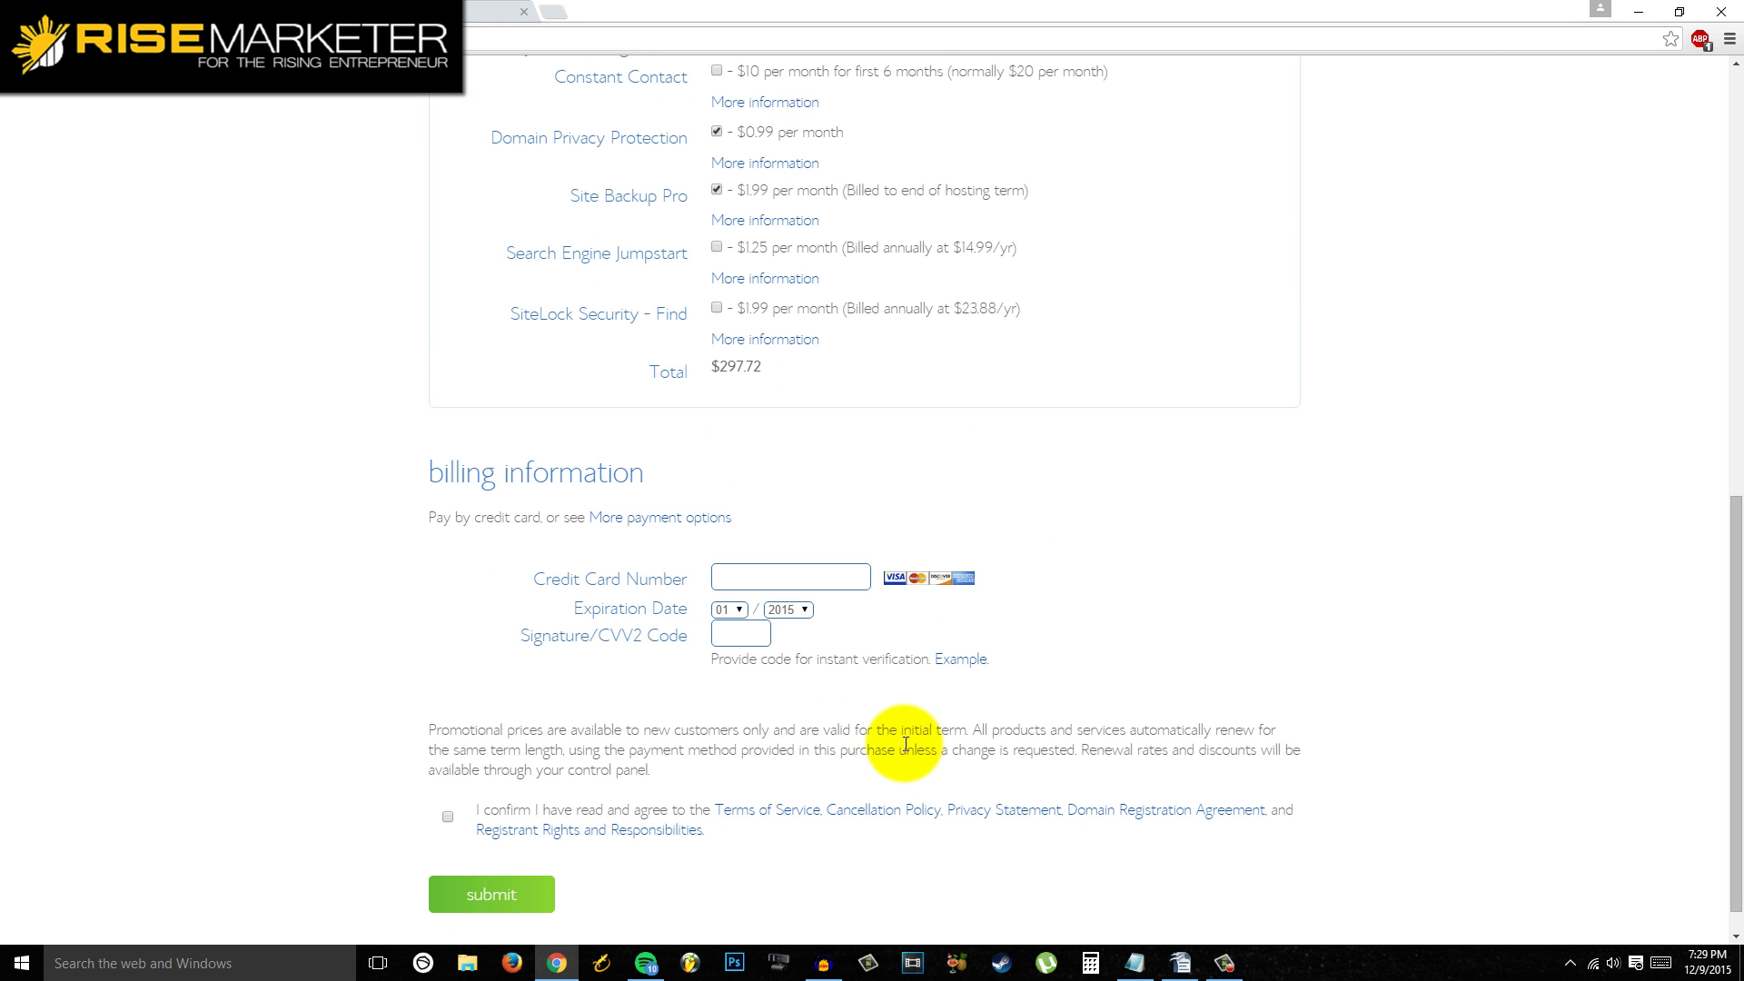
left_click(447, 818)
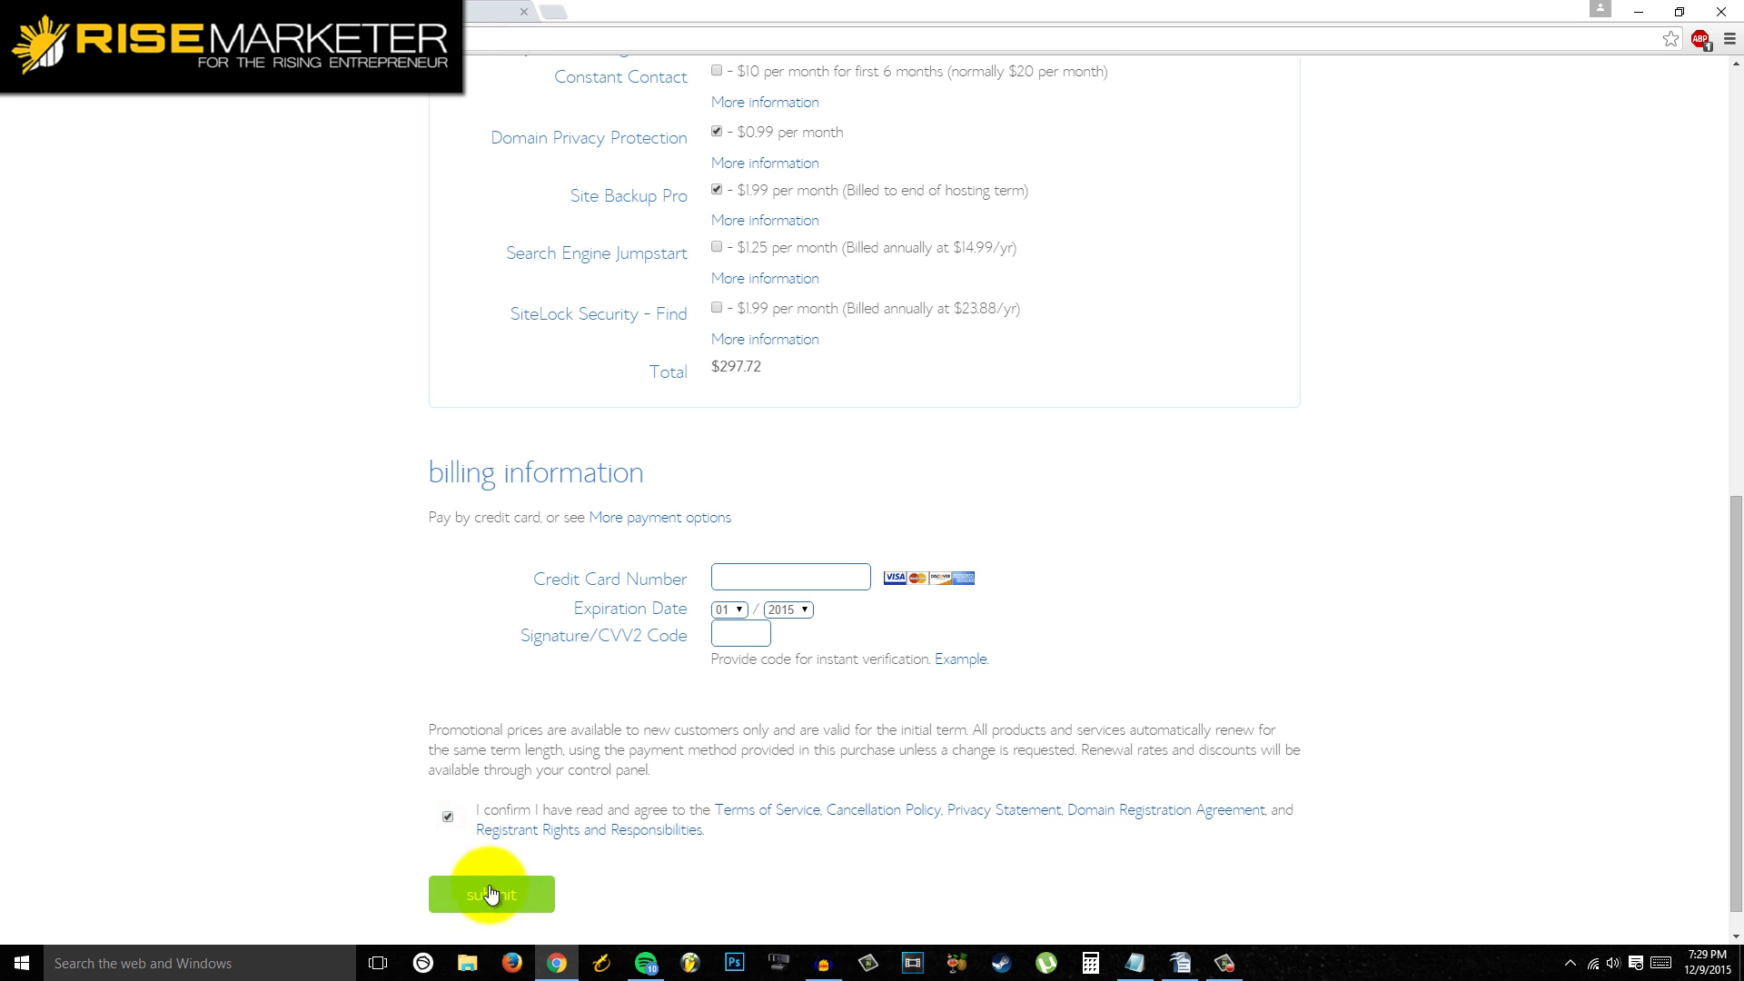
scroll(460, 821, "up", 10)
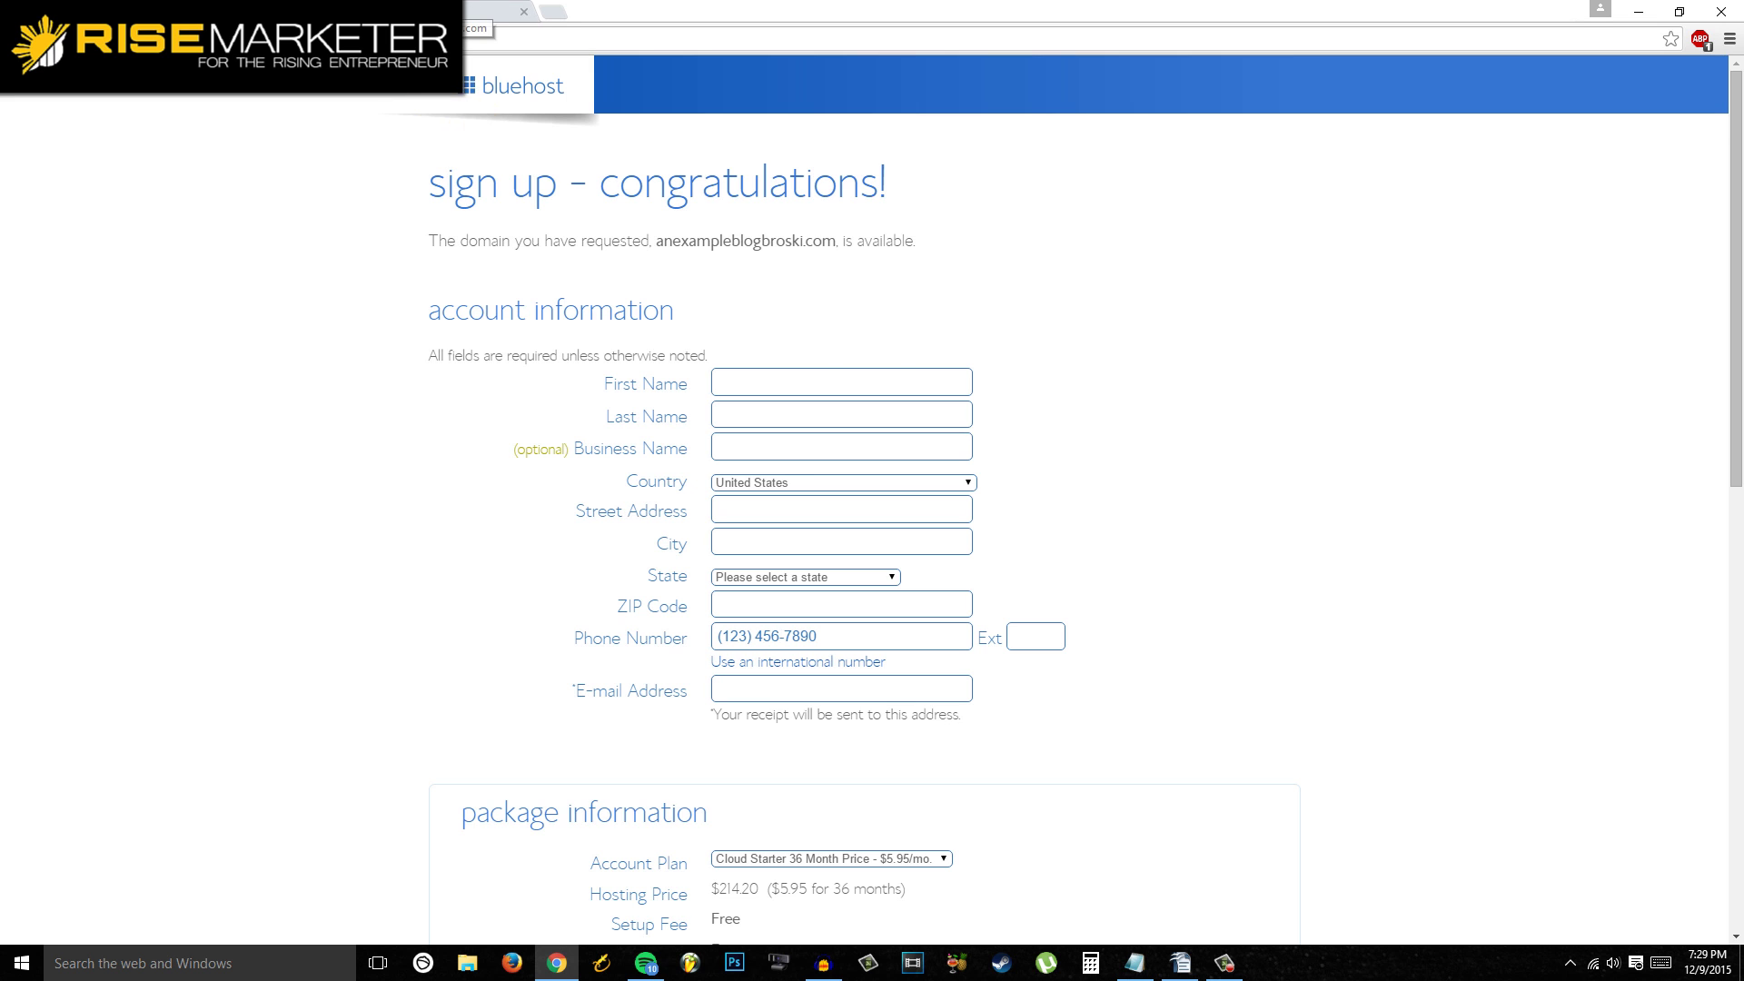
In the control panel's Website section, open One-click Install and pick WordPress
left_click(327, 11)
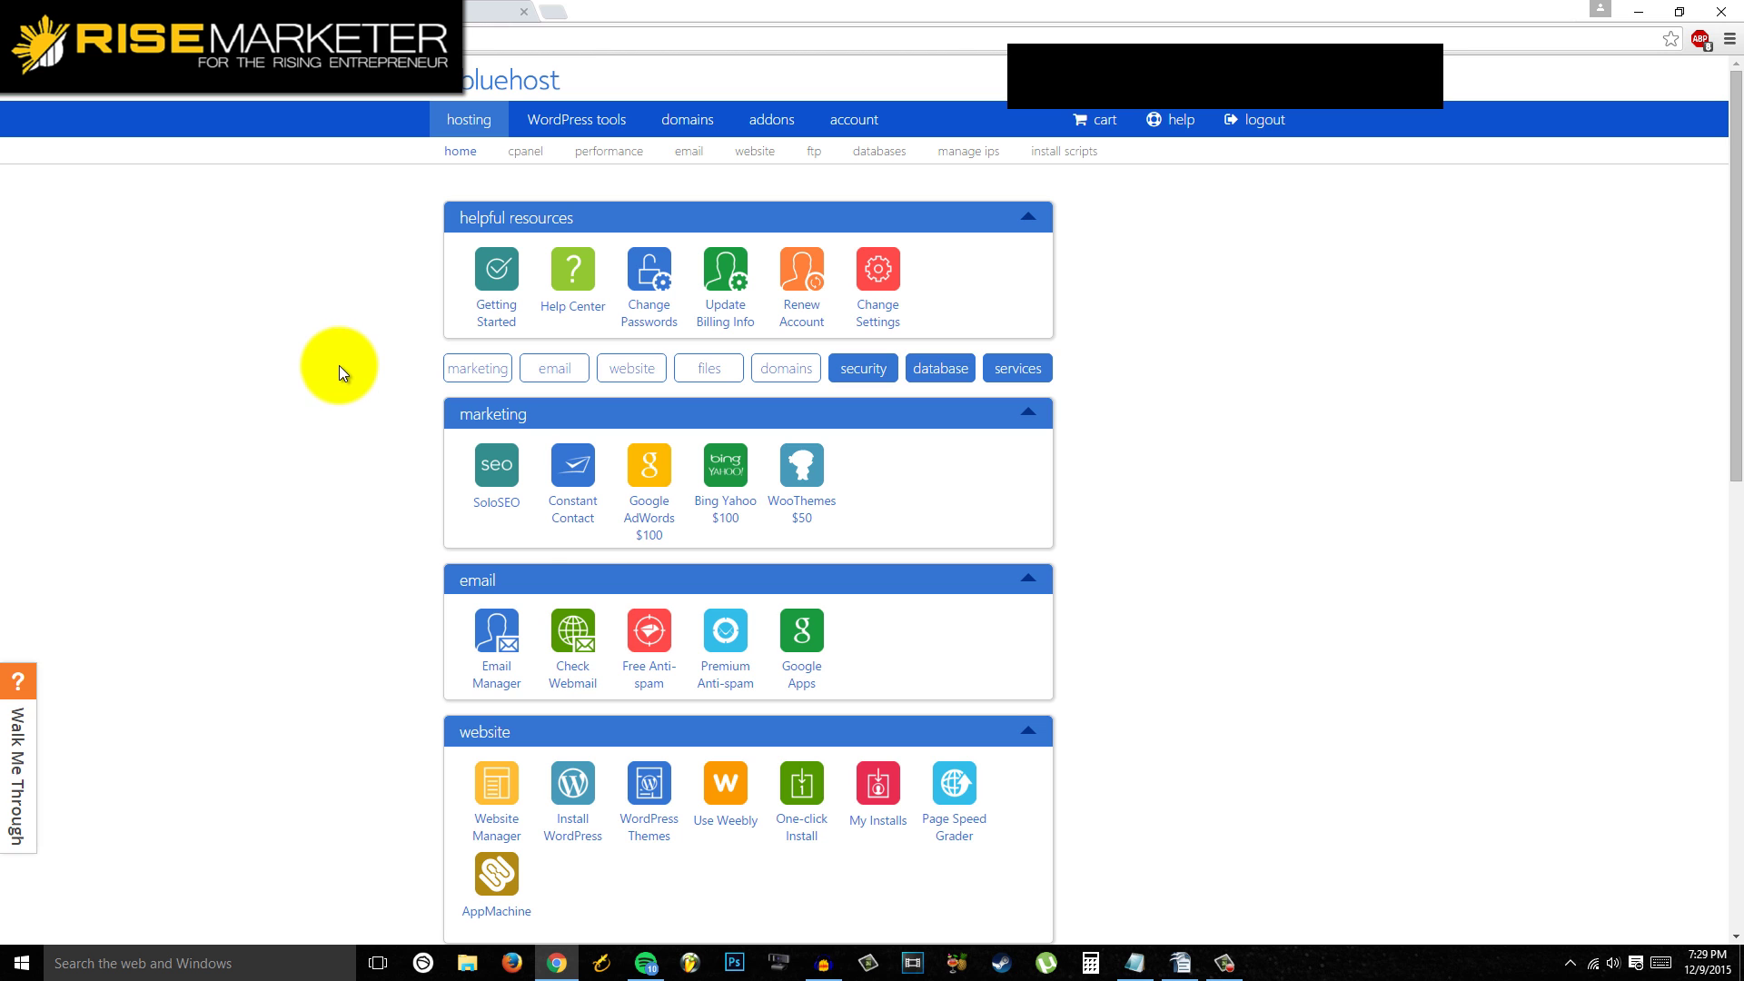
scroll(342, 381, "down", 3)
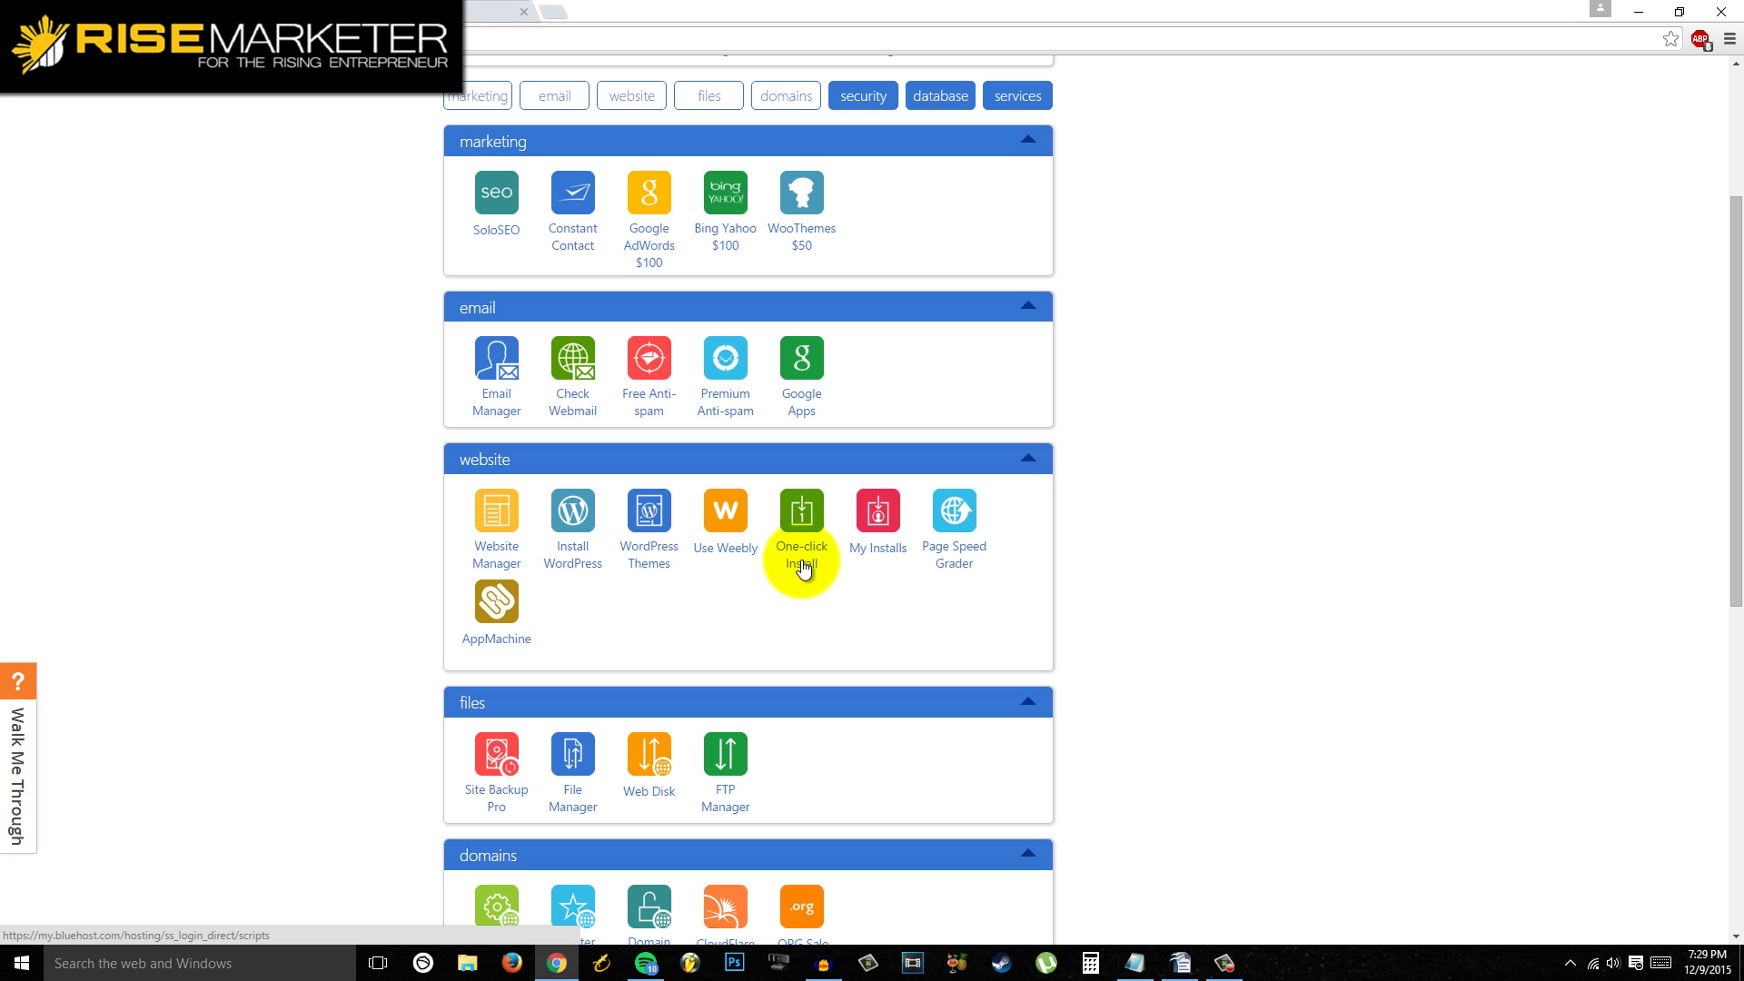
left_click(803, 567)
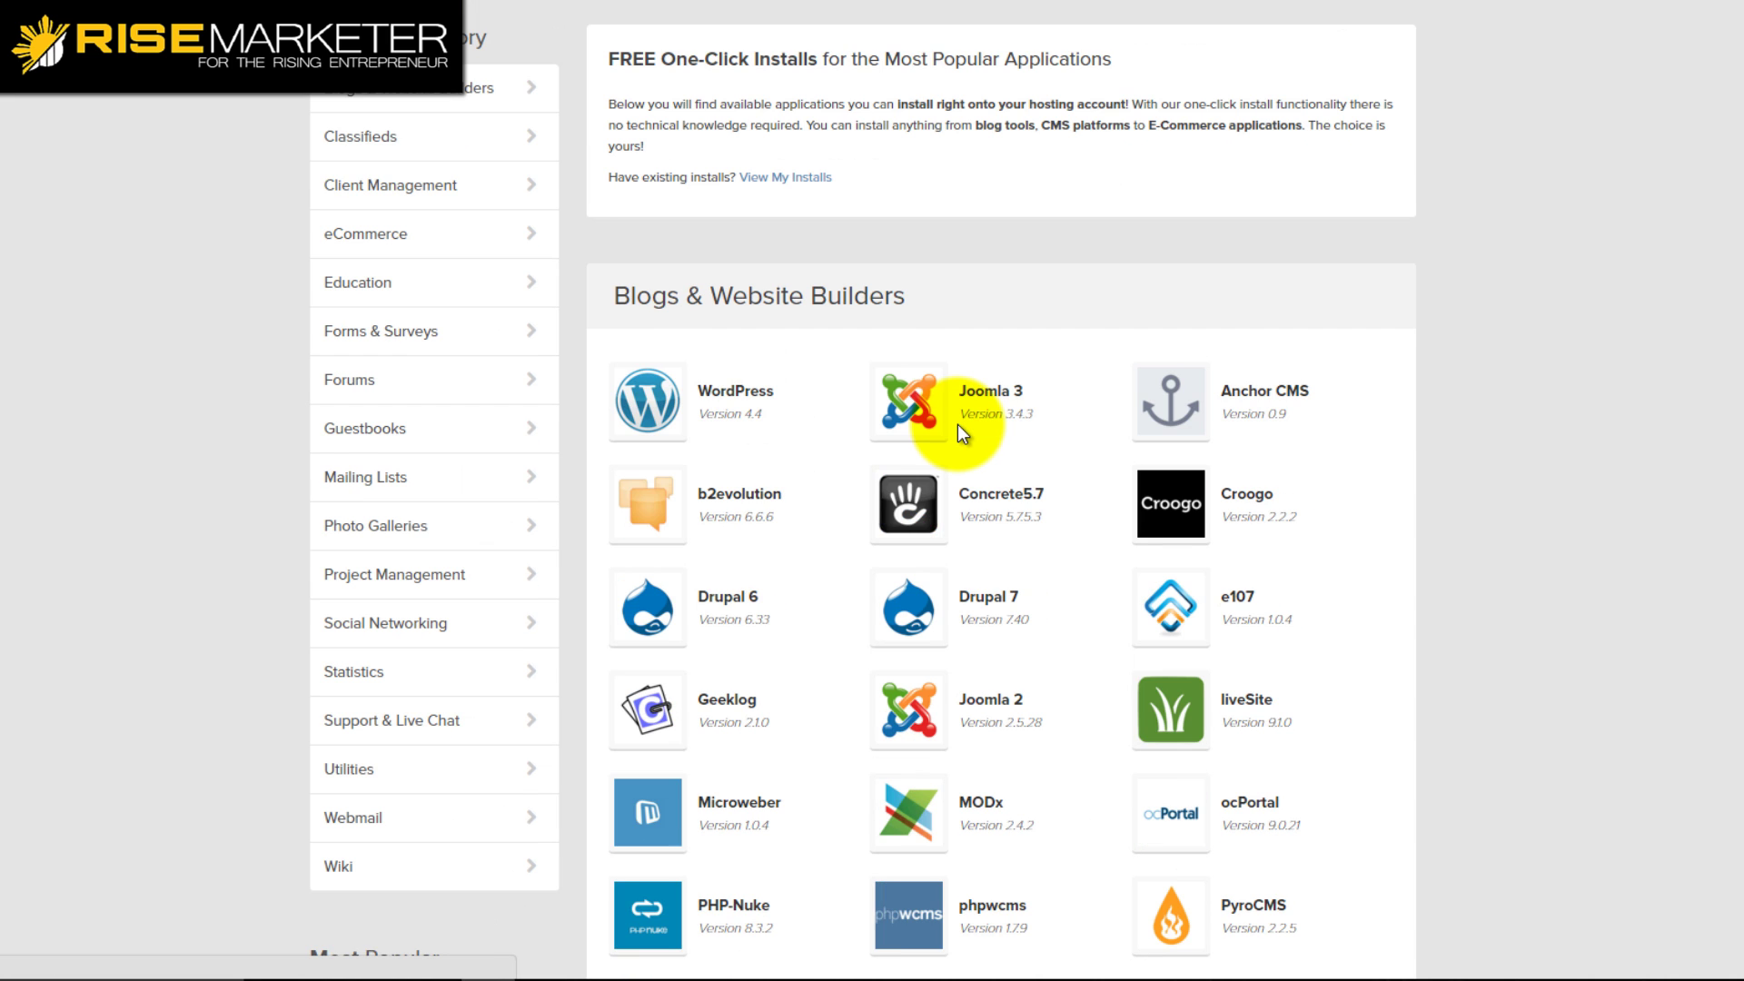
scroll(908, 399, "down", 2)
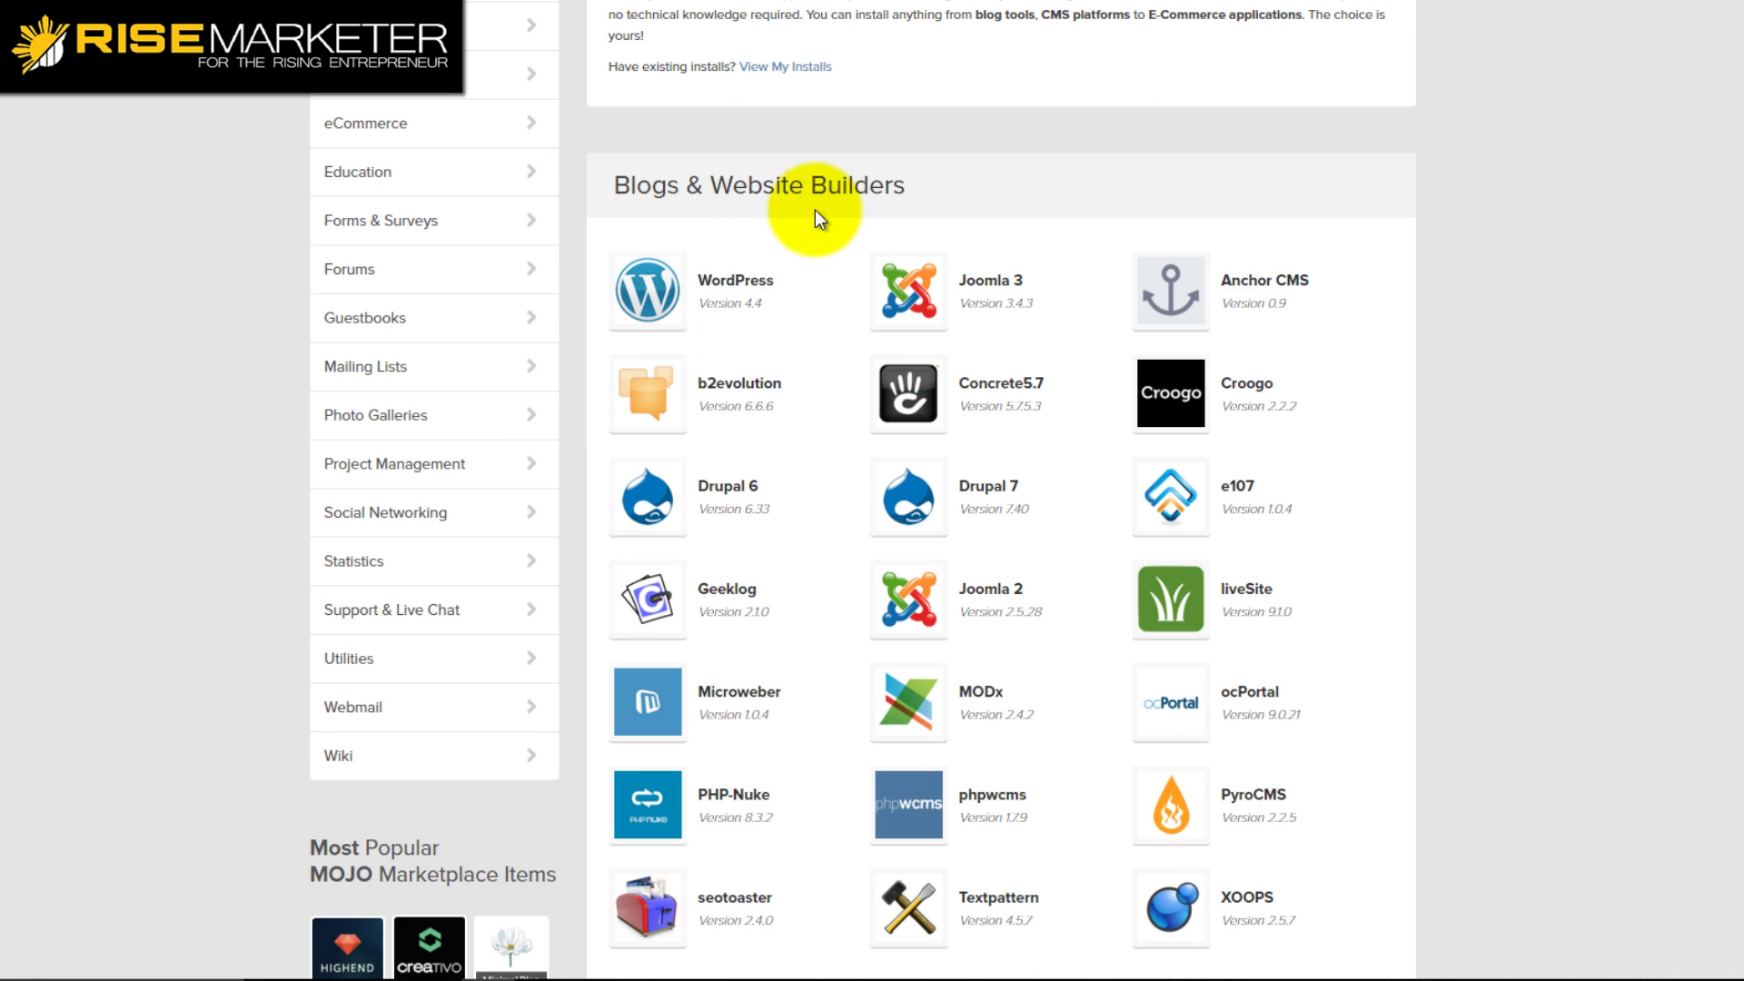
left_click(734, 289)
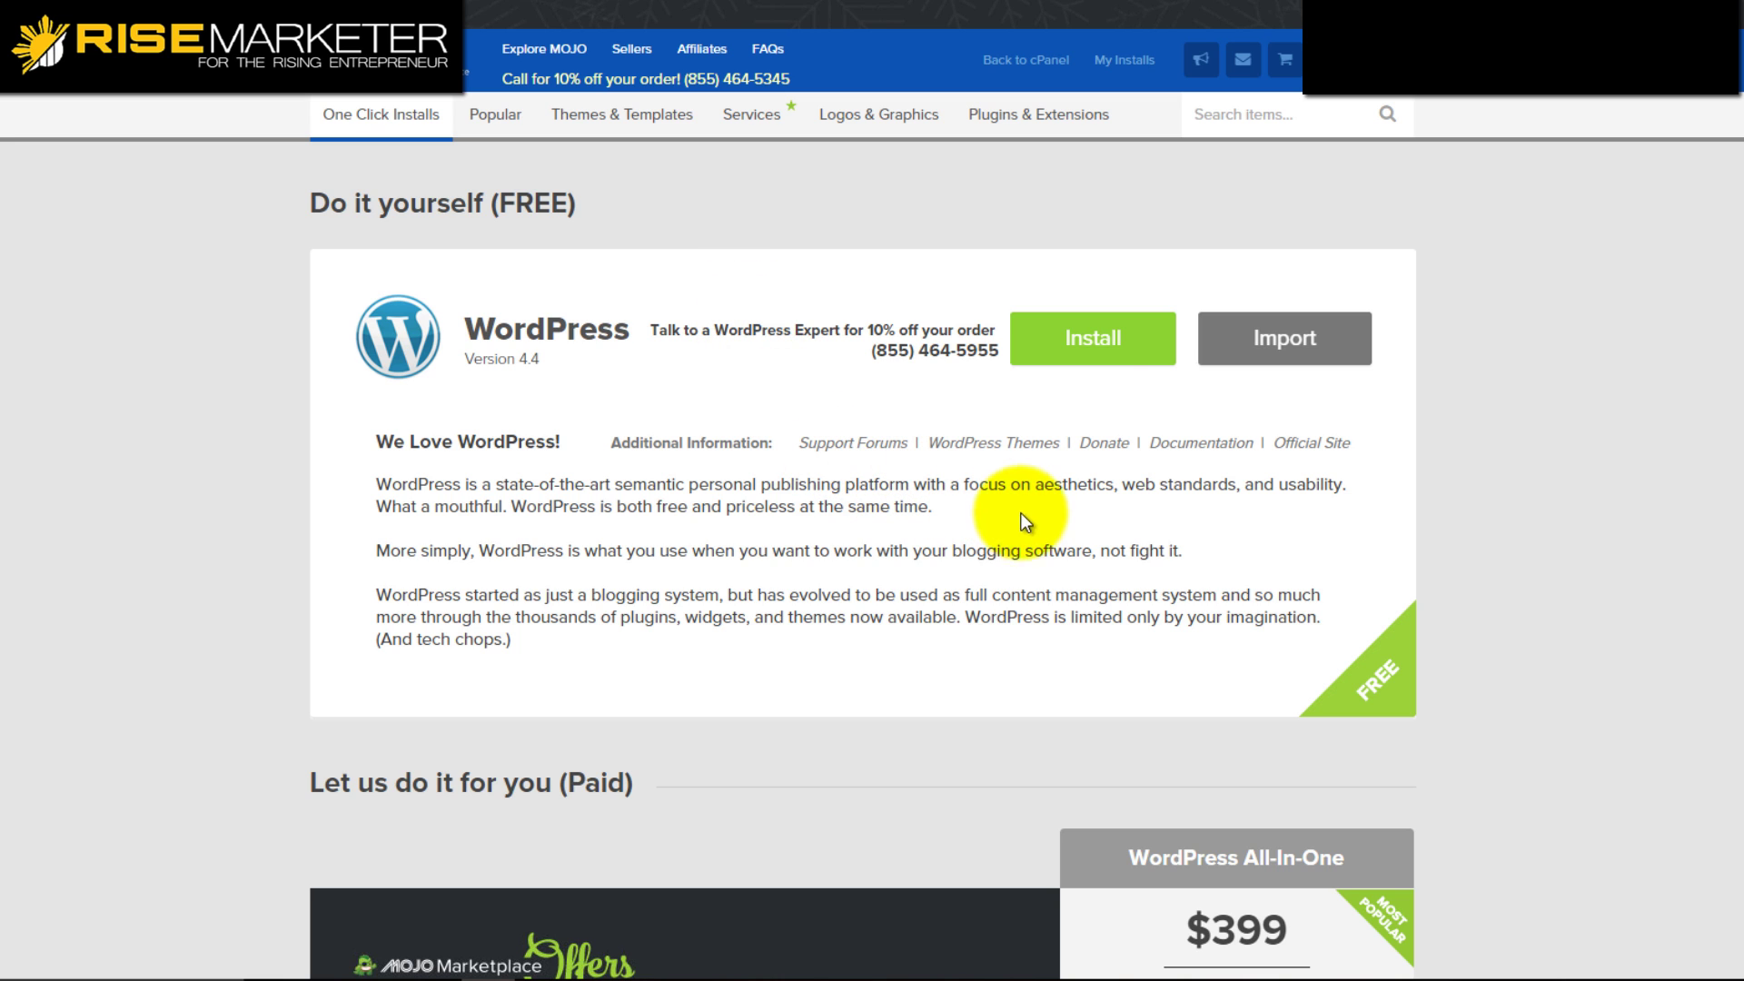
Start the WordPress install and verify the selected domain
left_click(1081, 351)
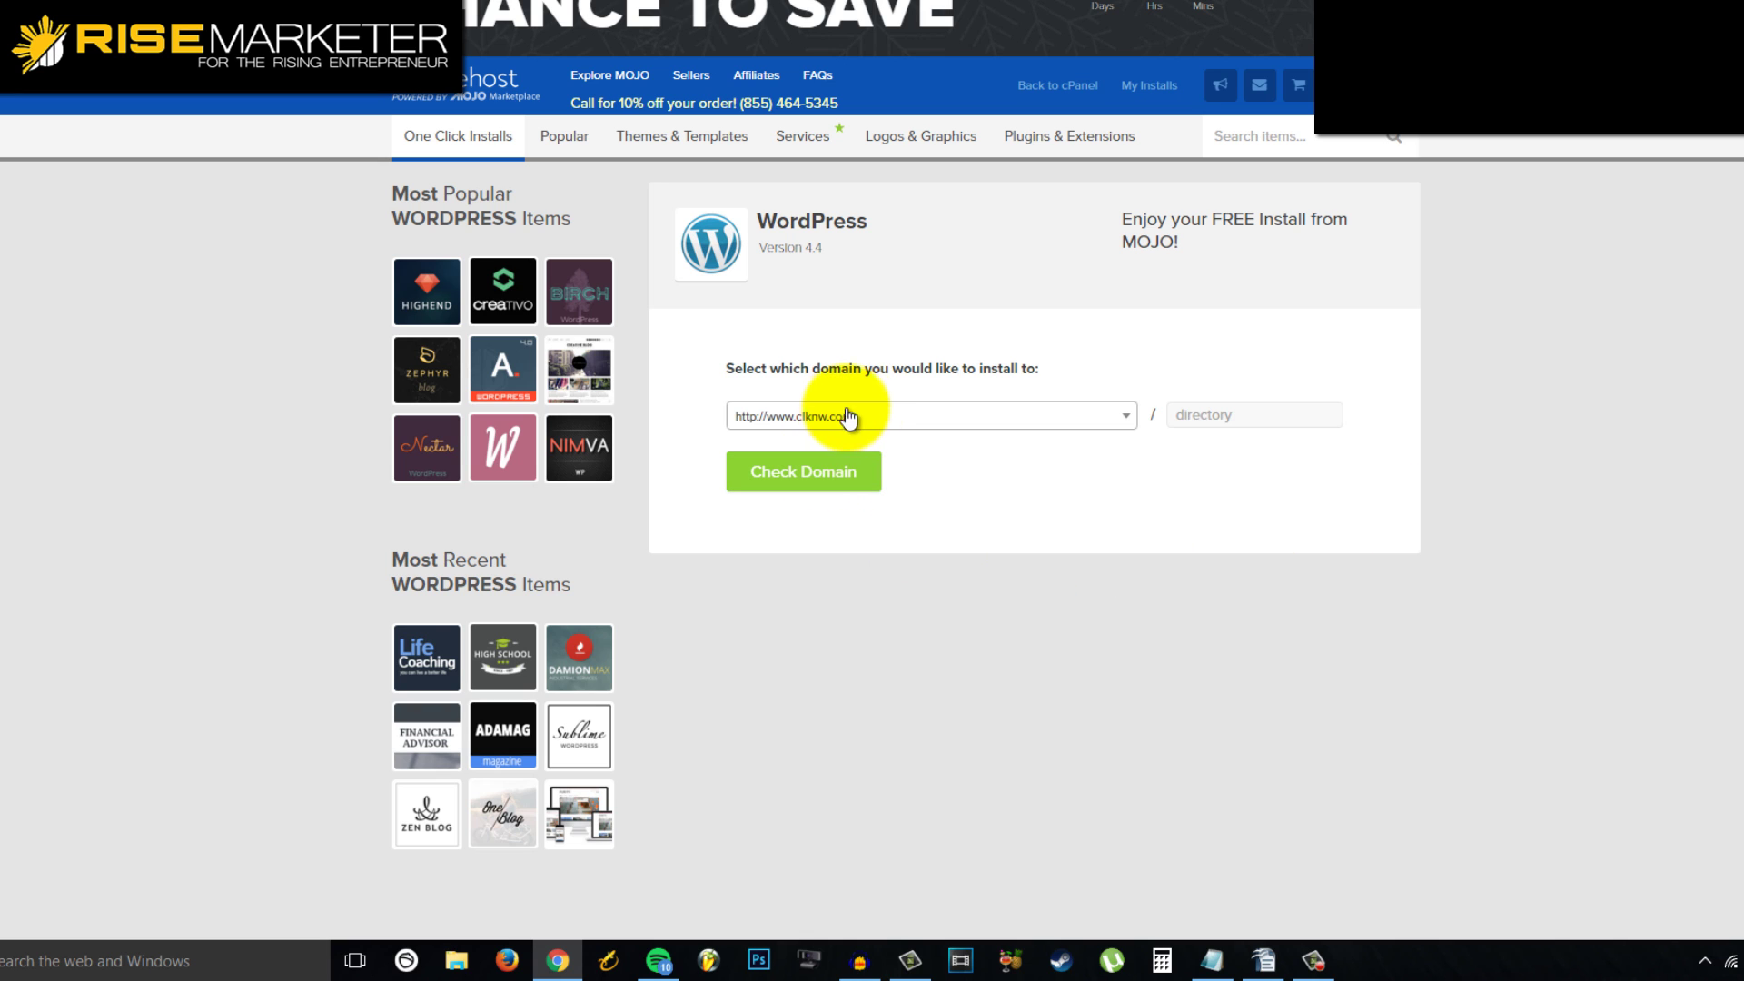
left_click(827, 484)
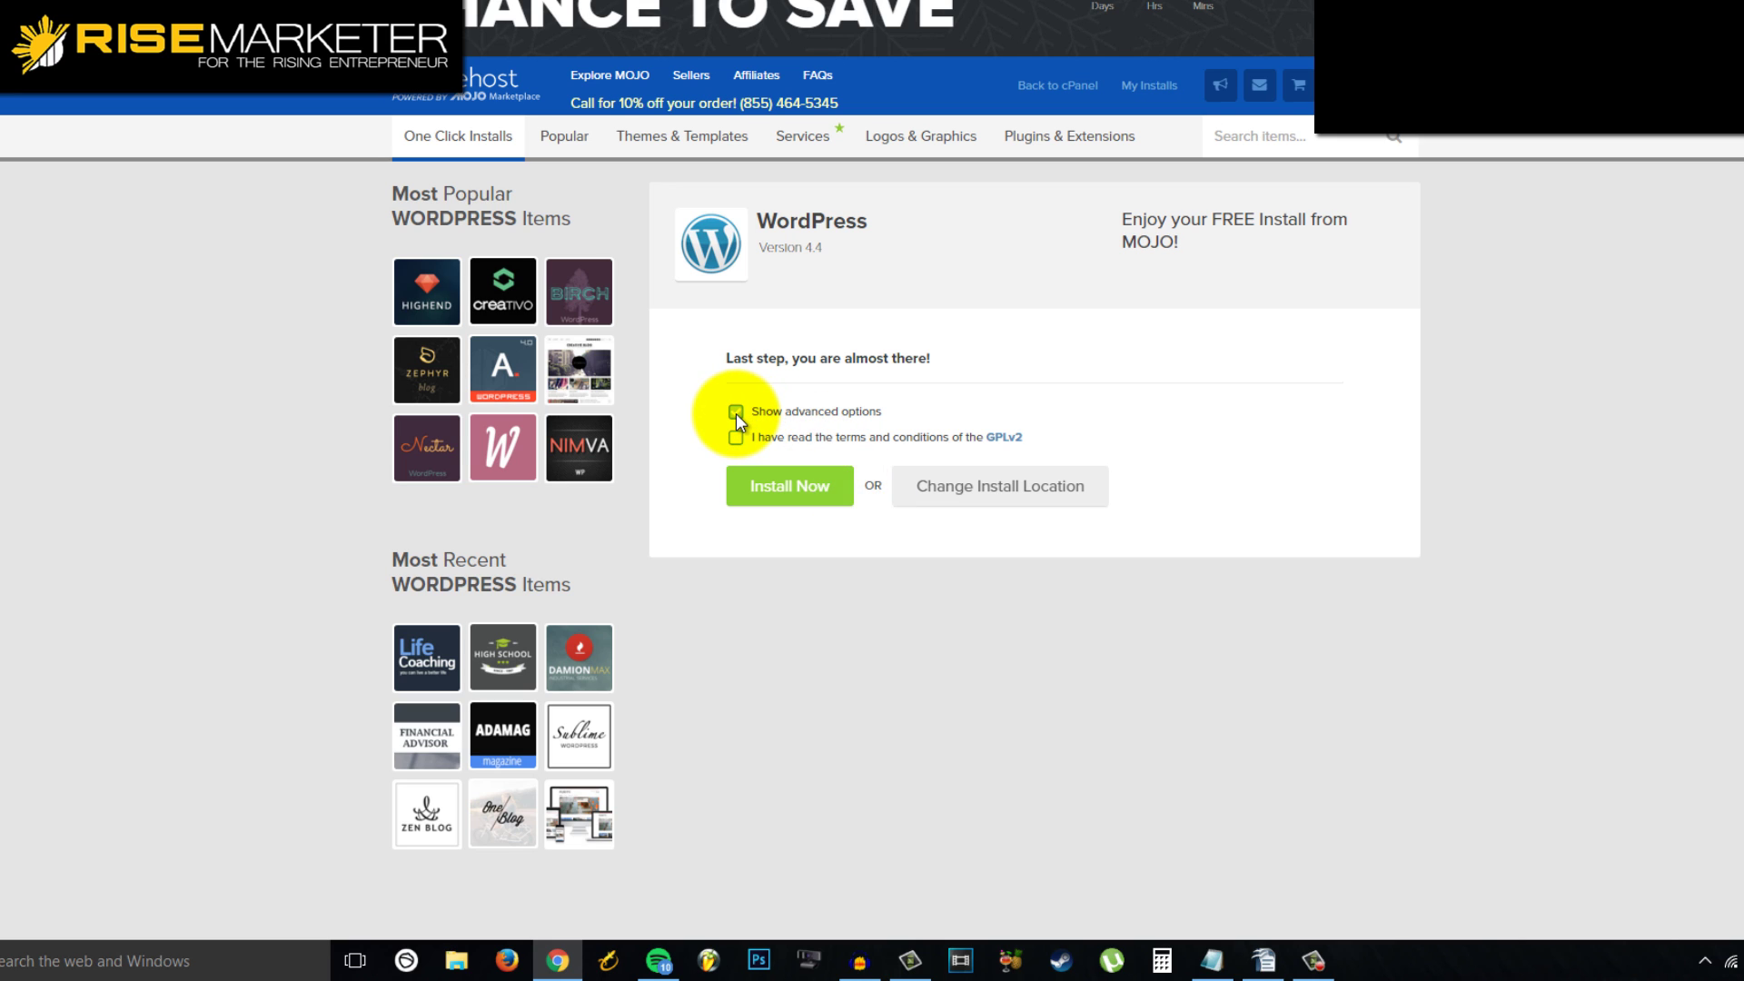
Name the site 'my blog title', set the admin login, accept GPLv2 terms, and install
left_click(735, 412)
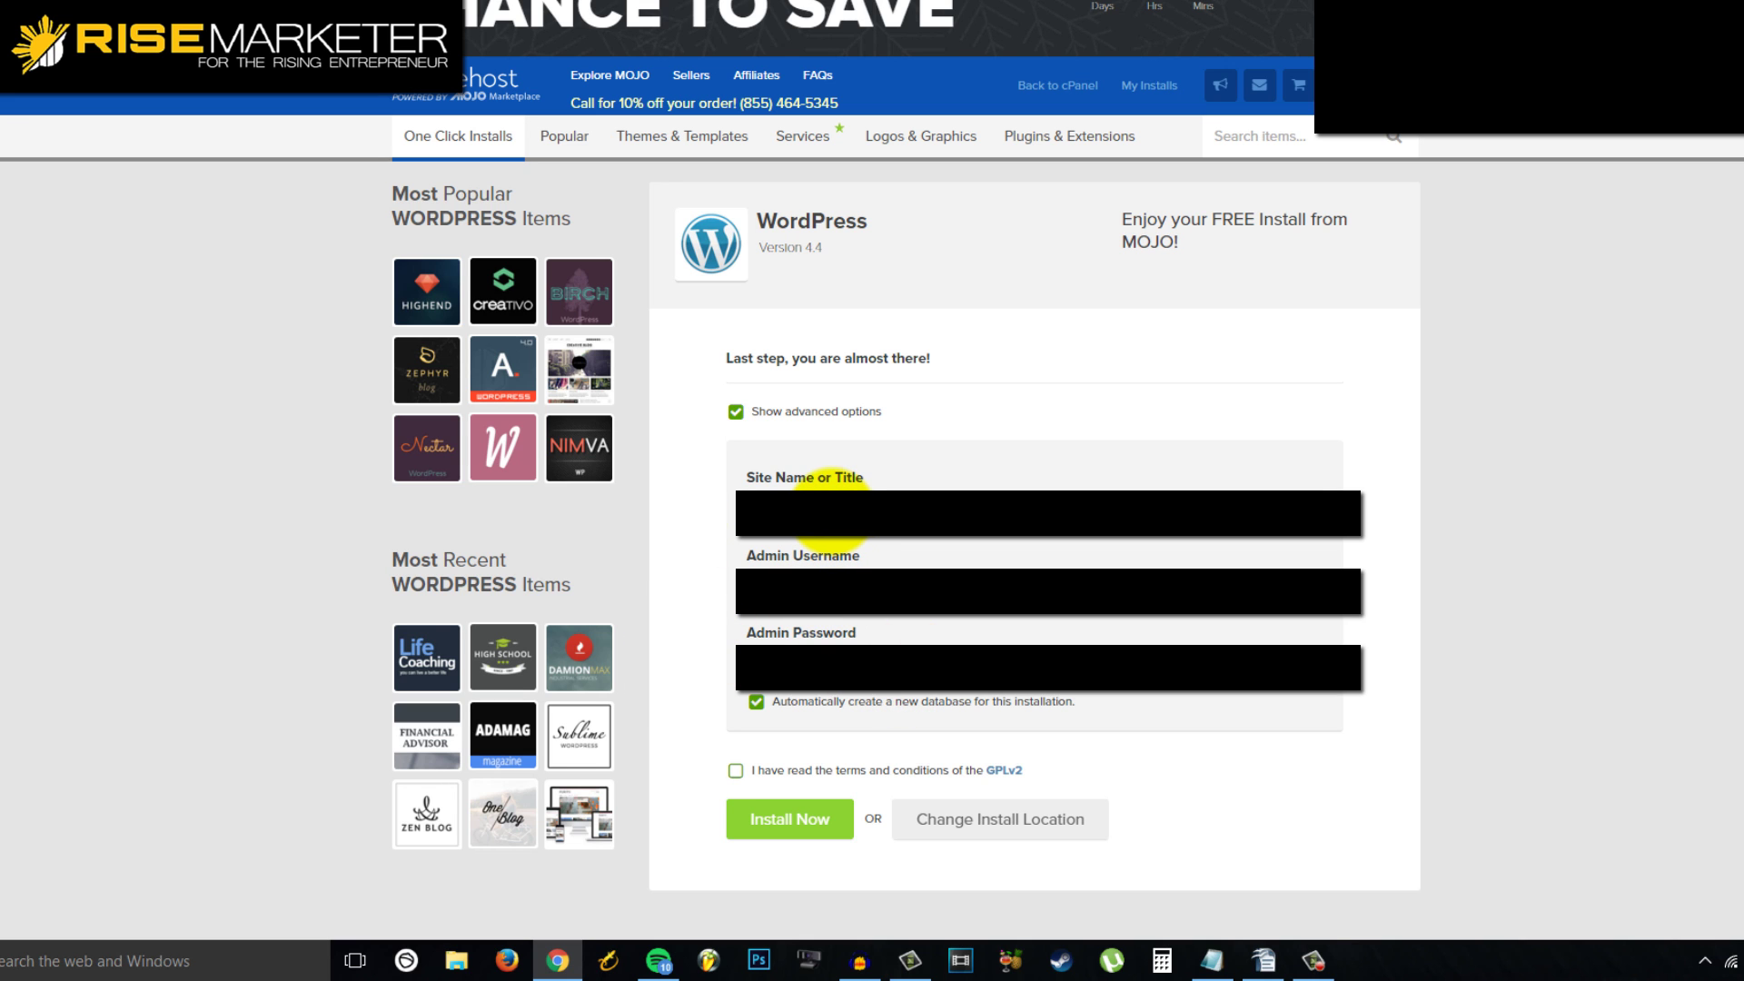
left_click(833, 511)
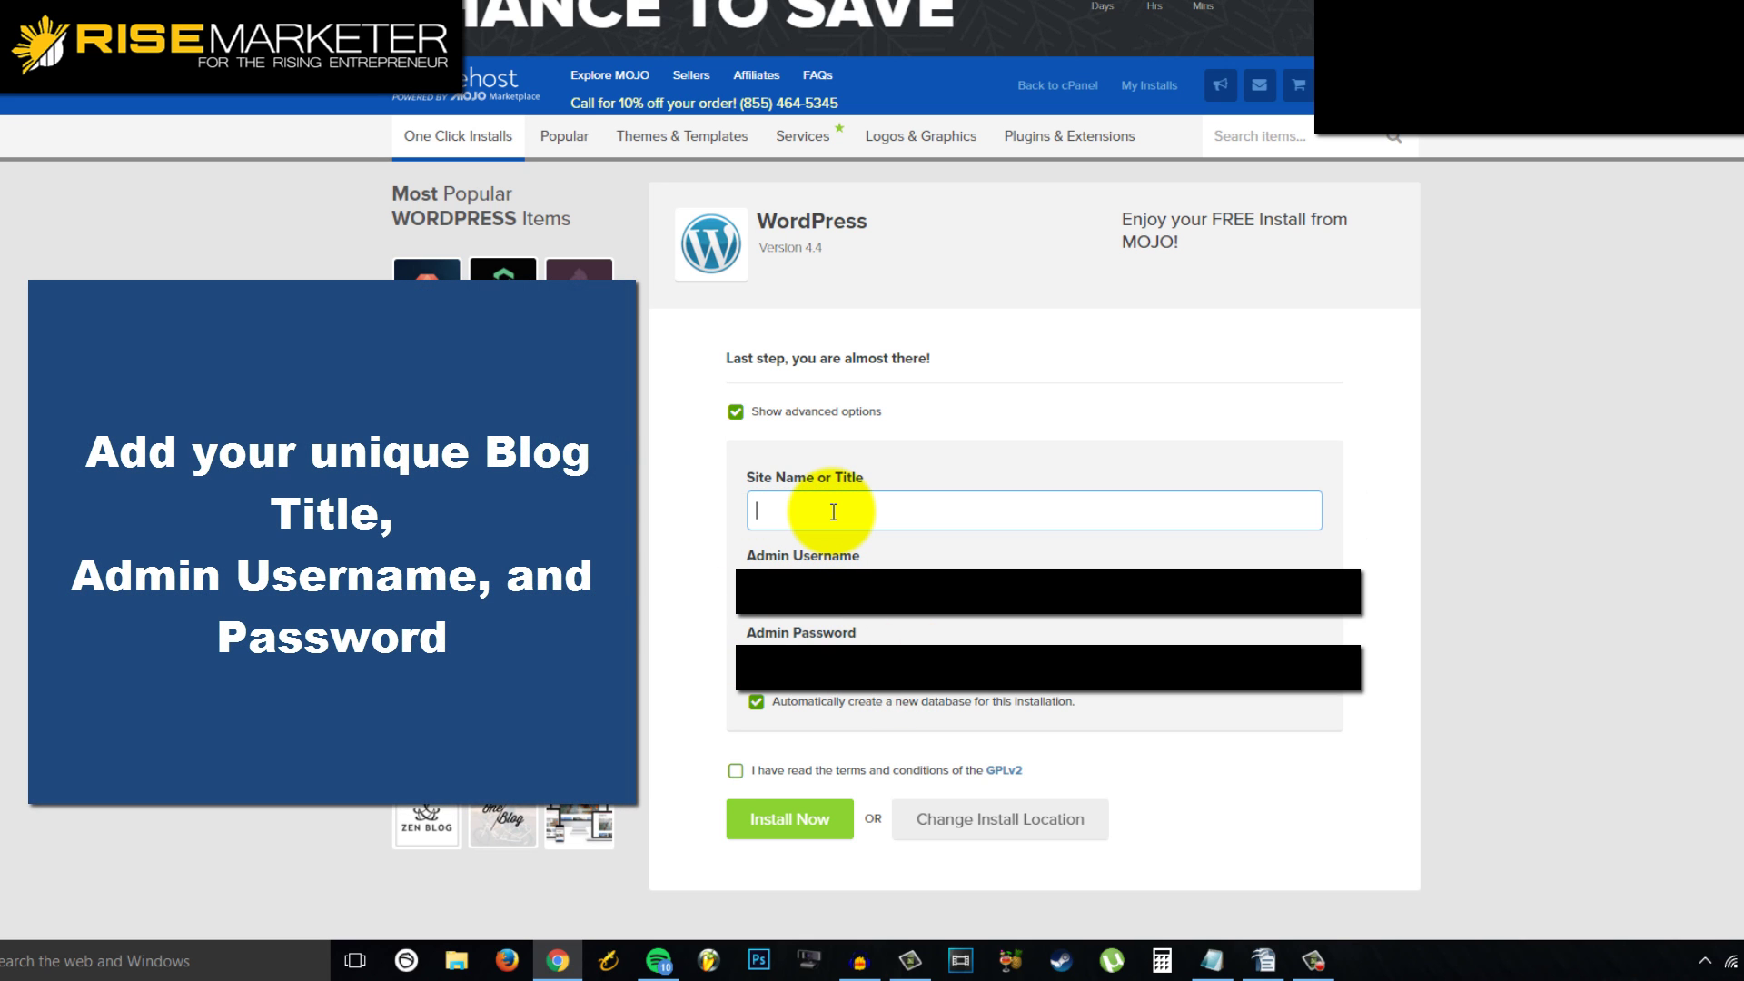
type("my blog title")
key("Tab")
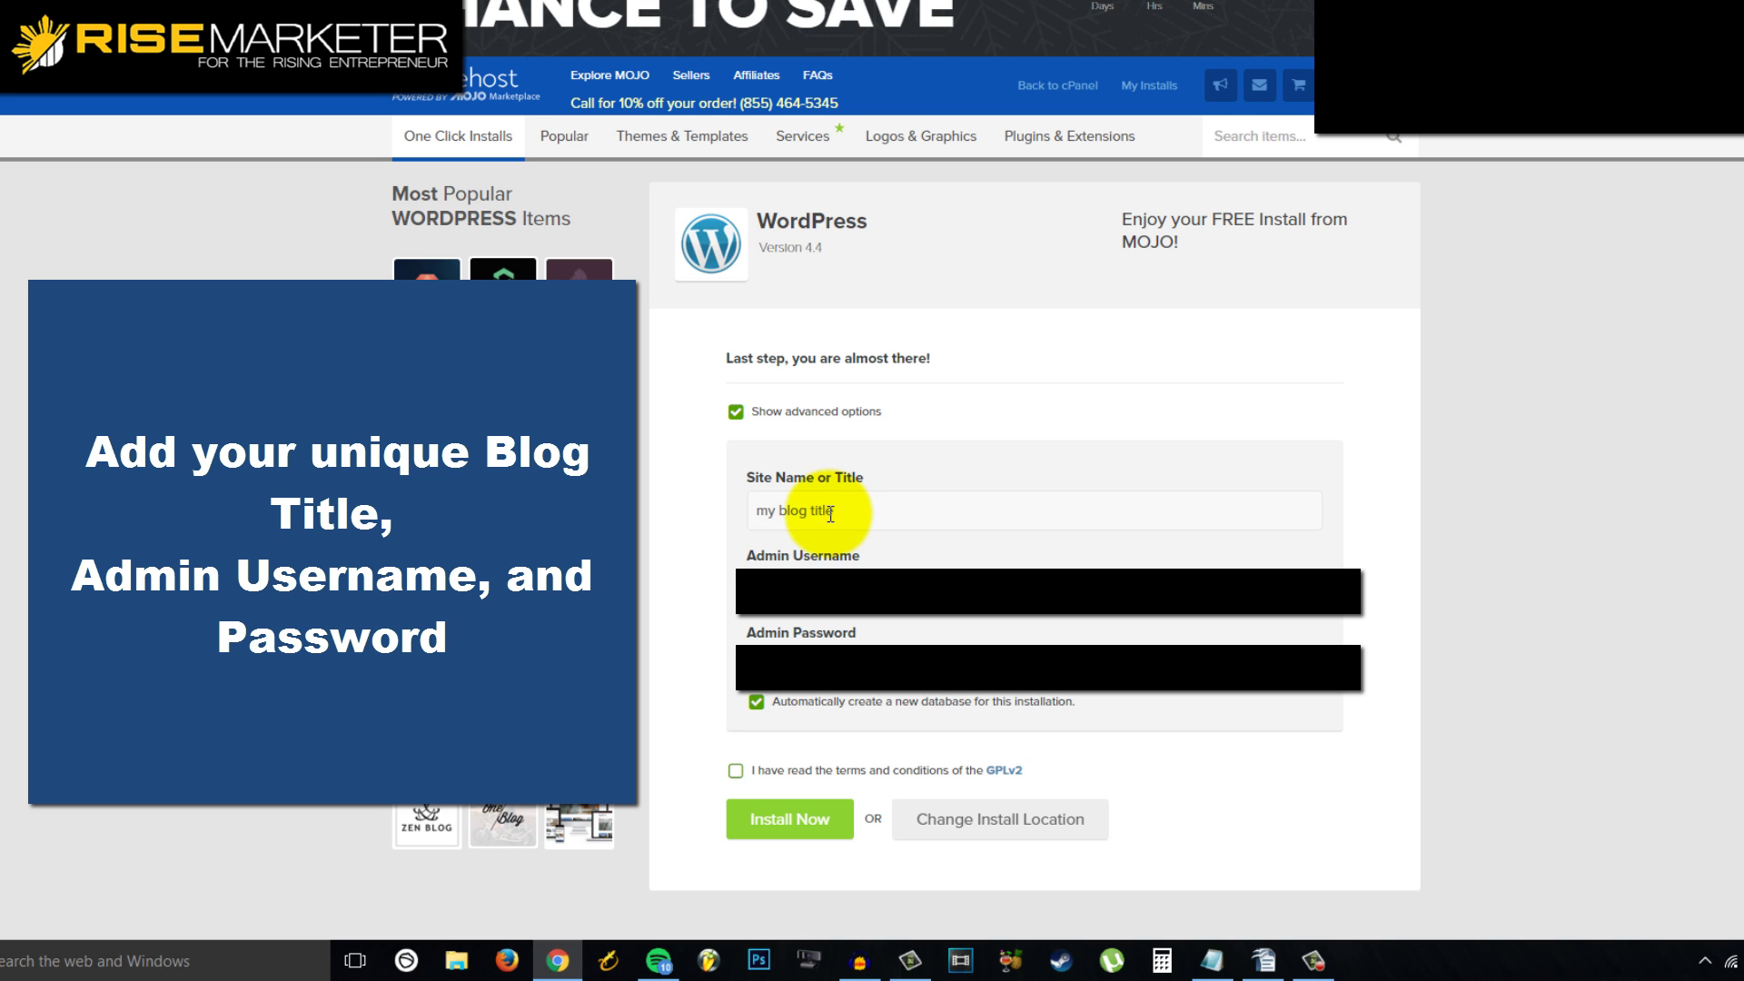
left_click(735, 771)
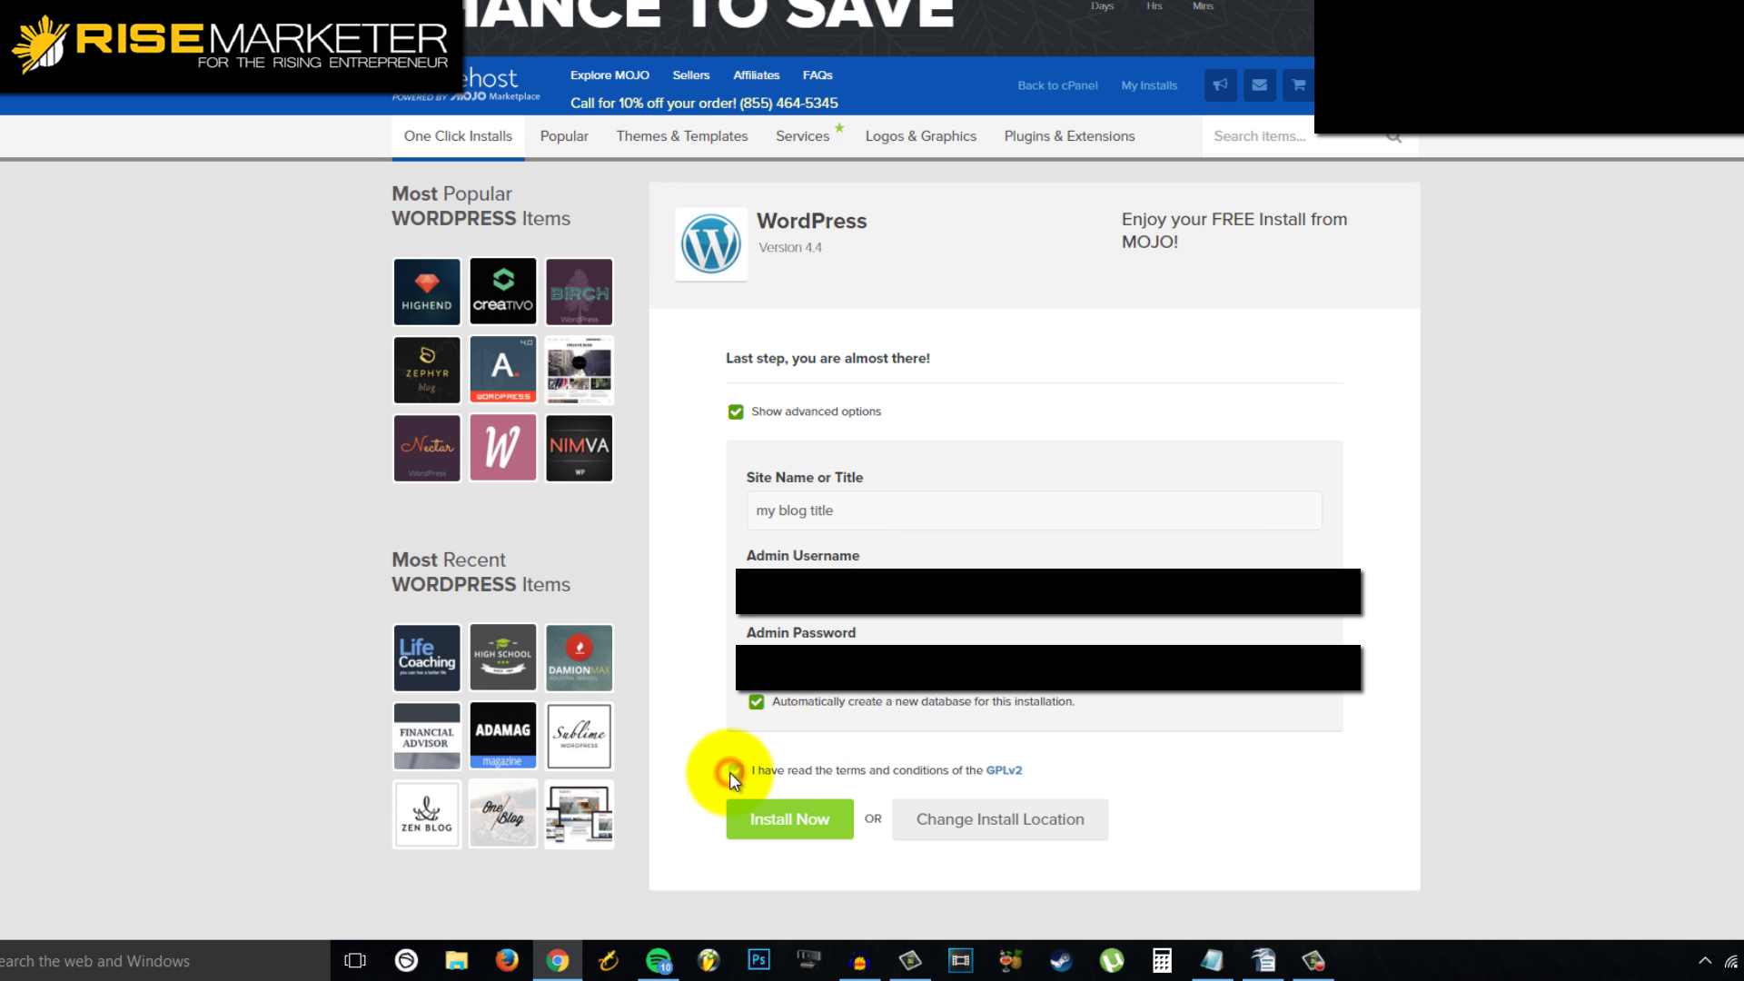
left_click(819, 828)
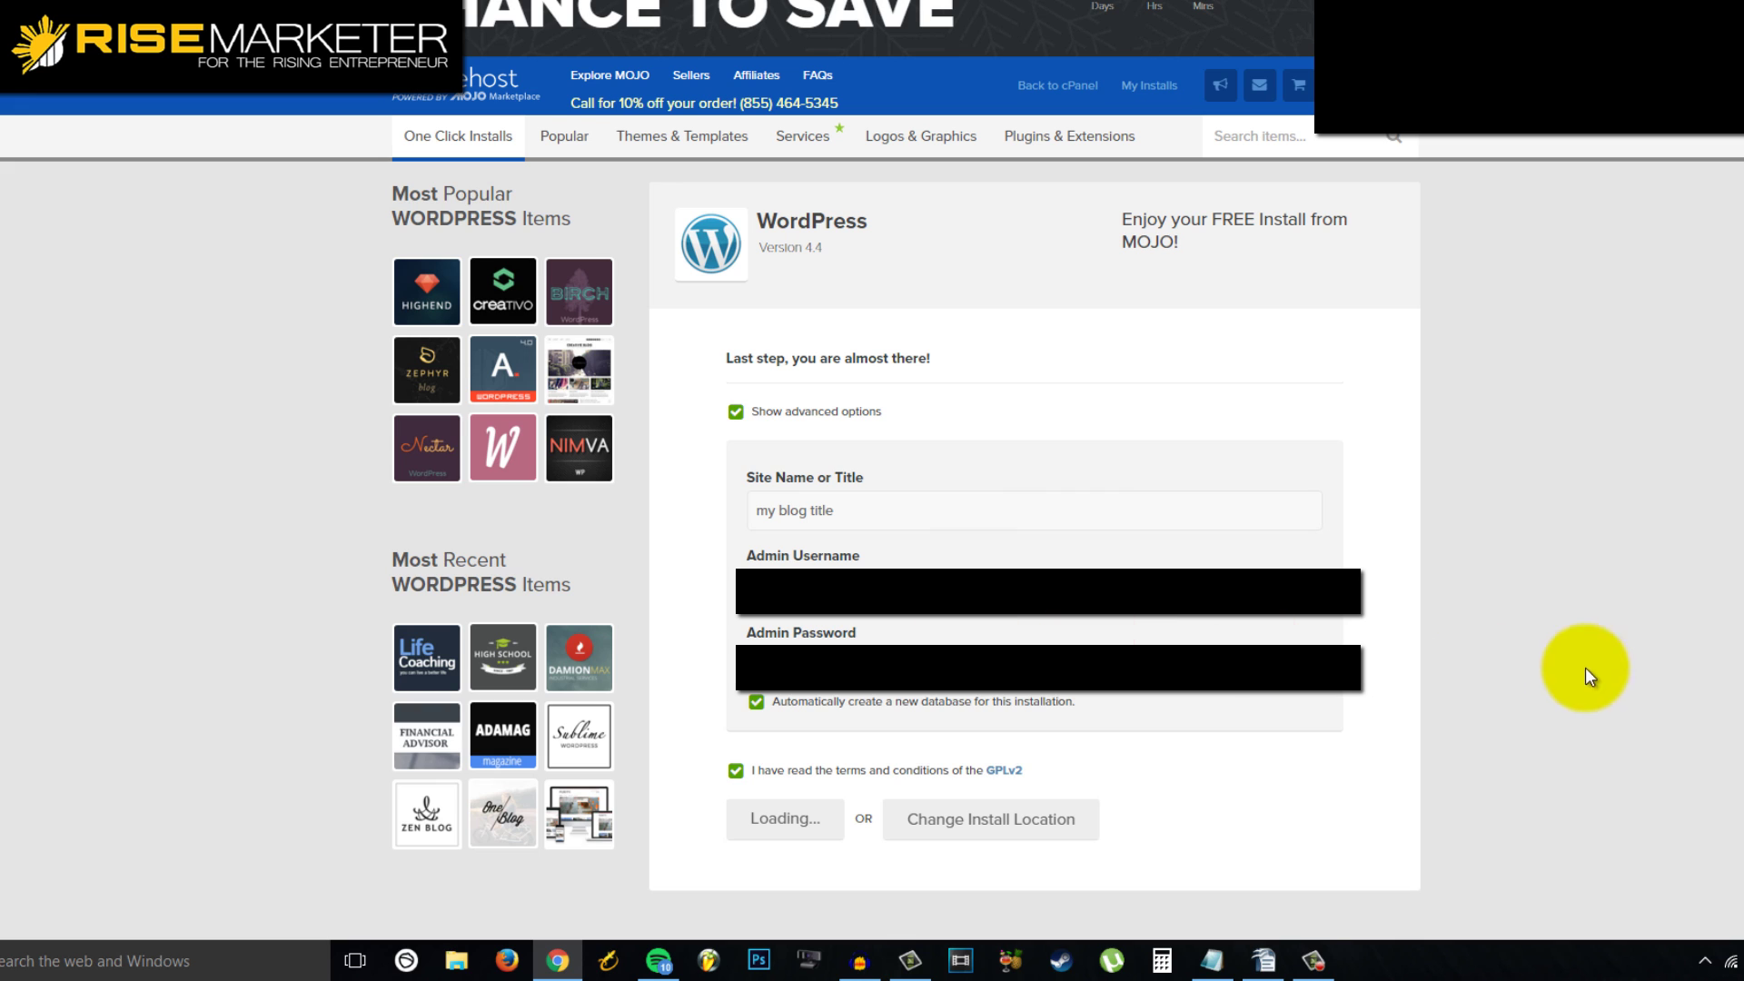
Let the WordPress install finish and decline the theme bundle sale offer
scroll(1524, 630, "down", 1)
scroll(1522, 630, "up", 1)
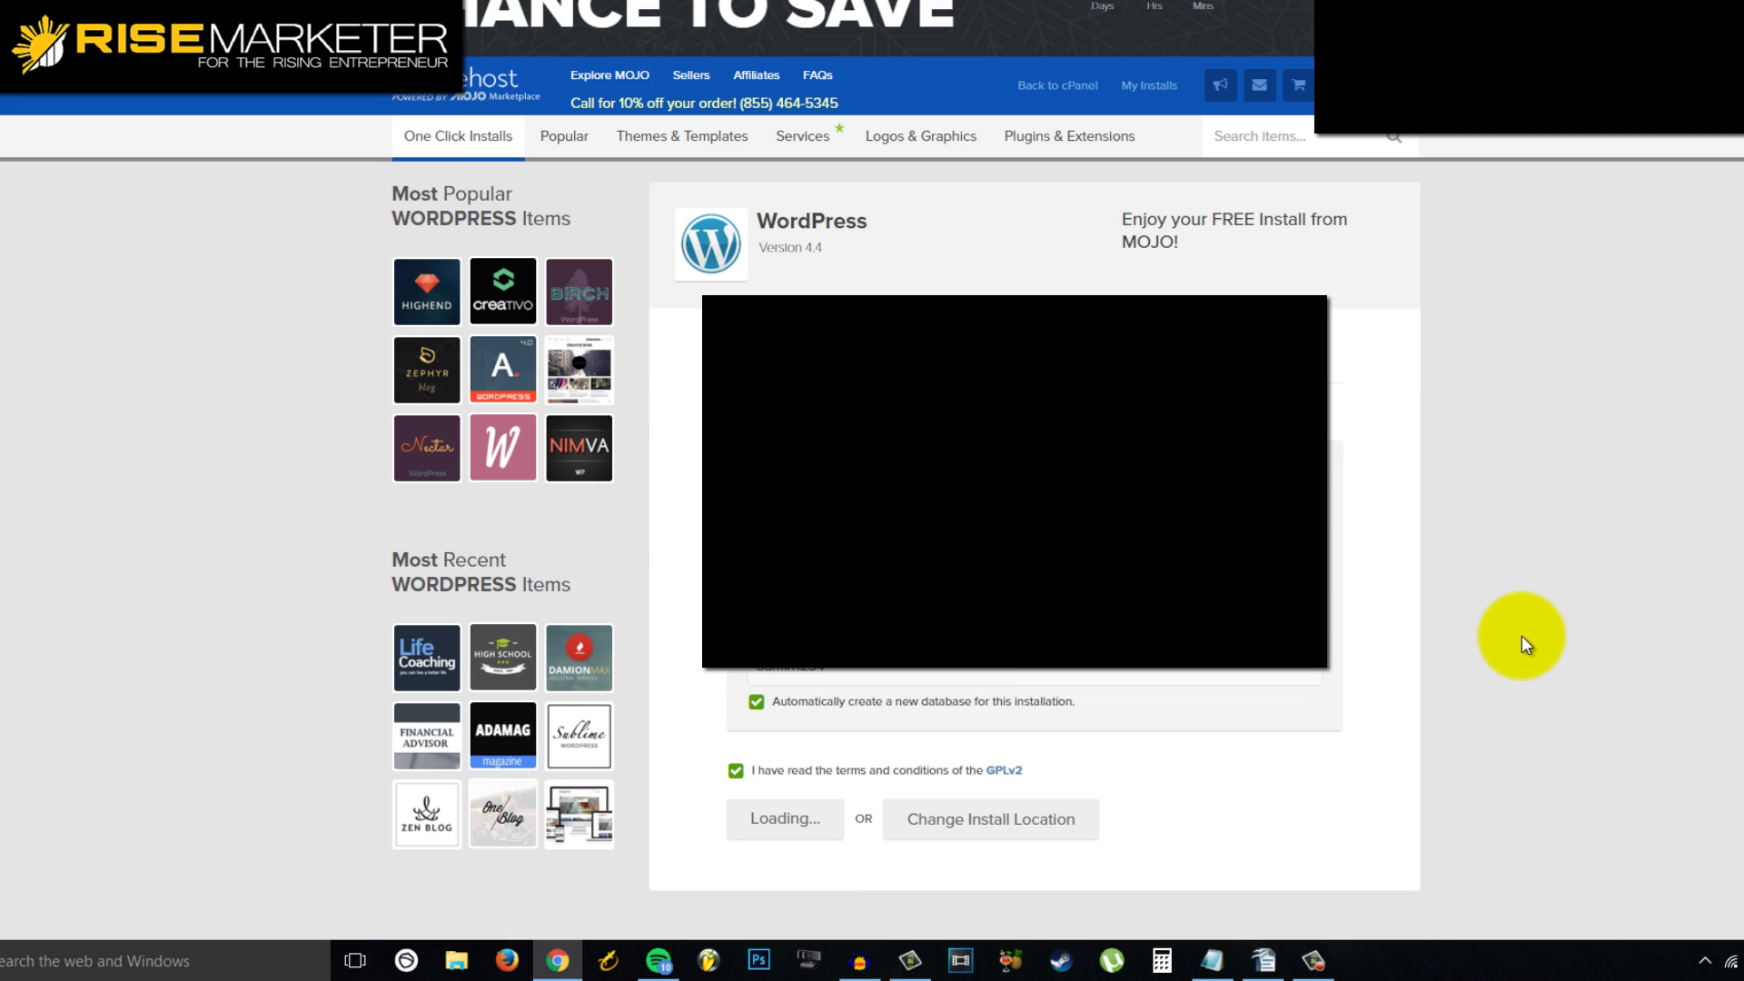
scroll(1522, 645, "down", 1)
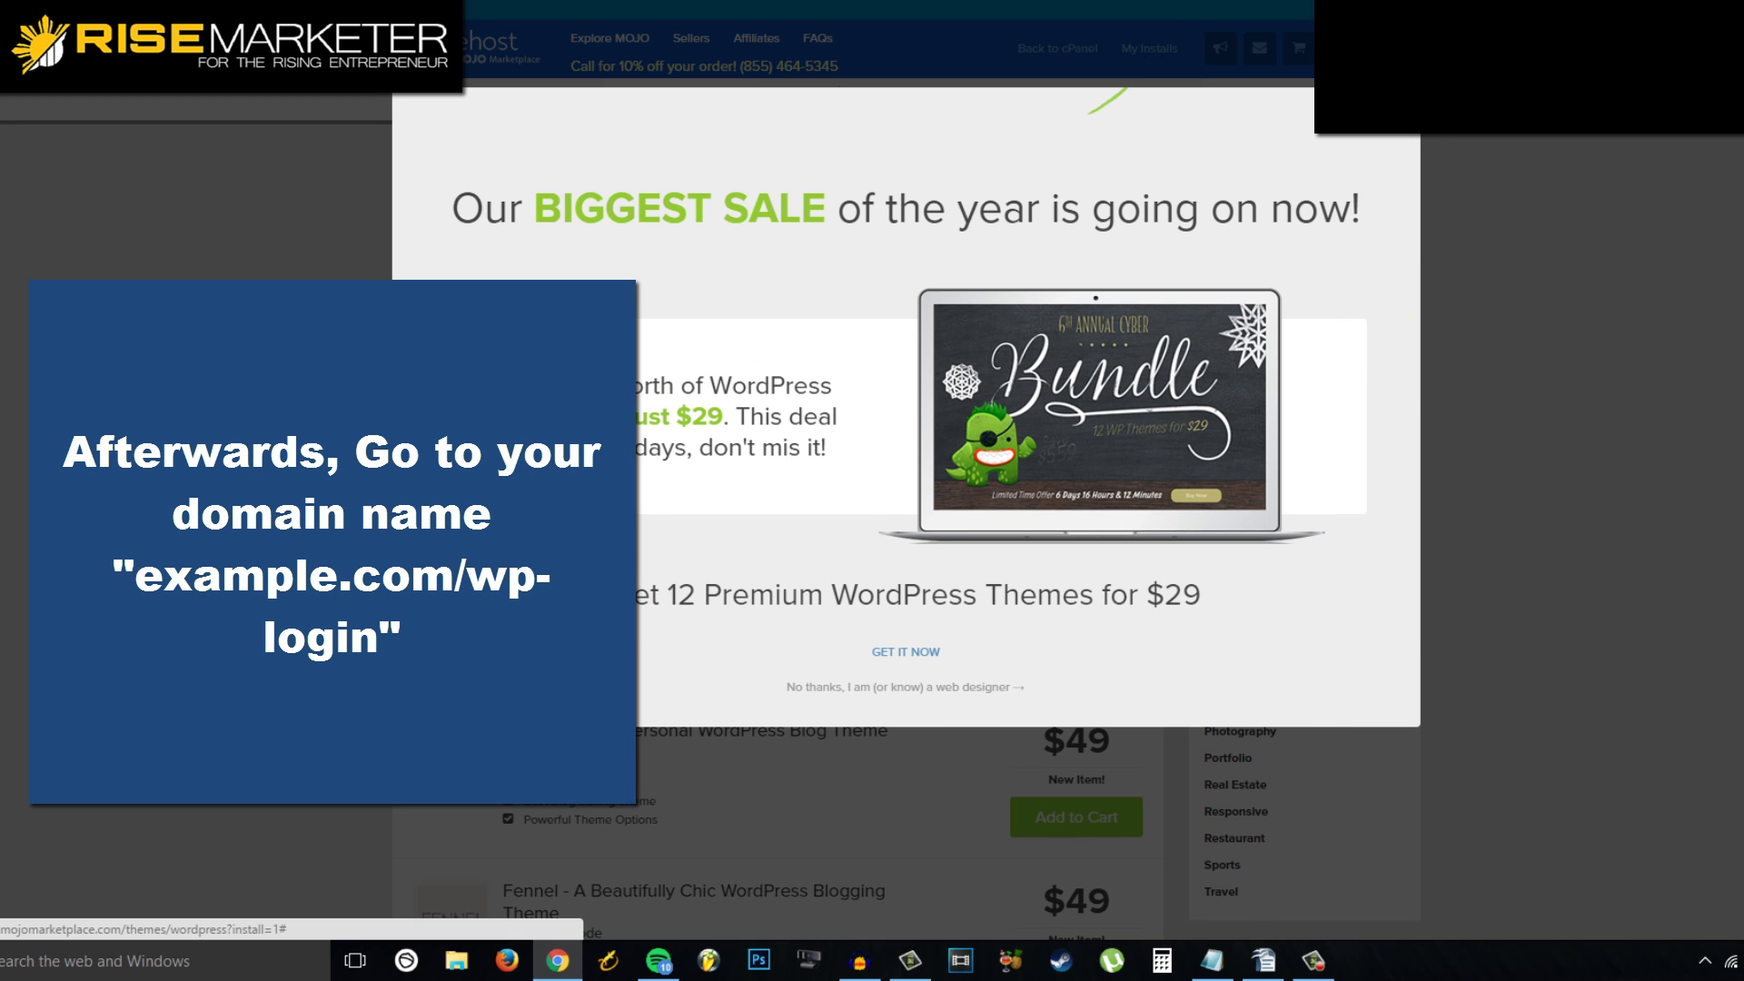
left_click(1406, 105)
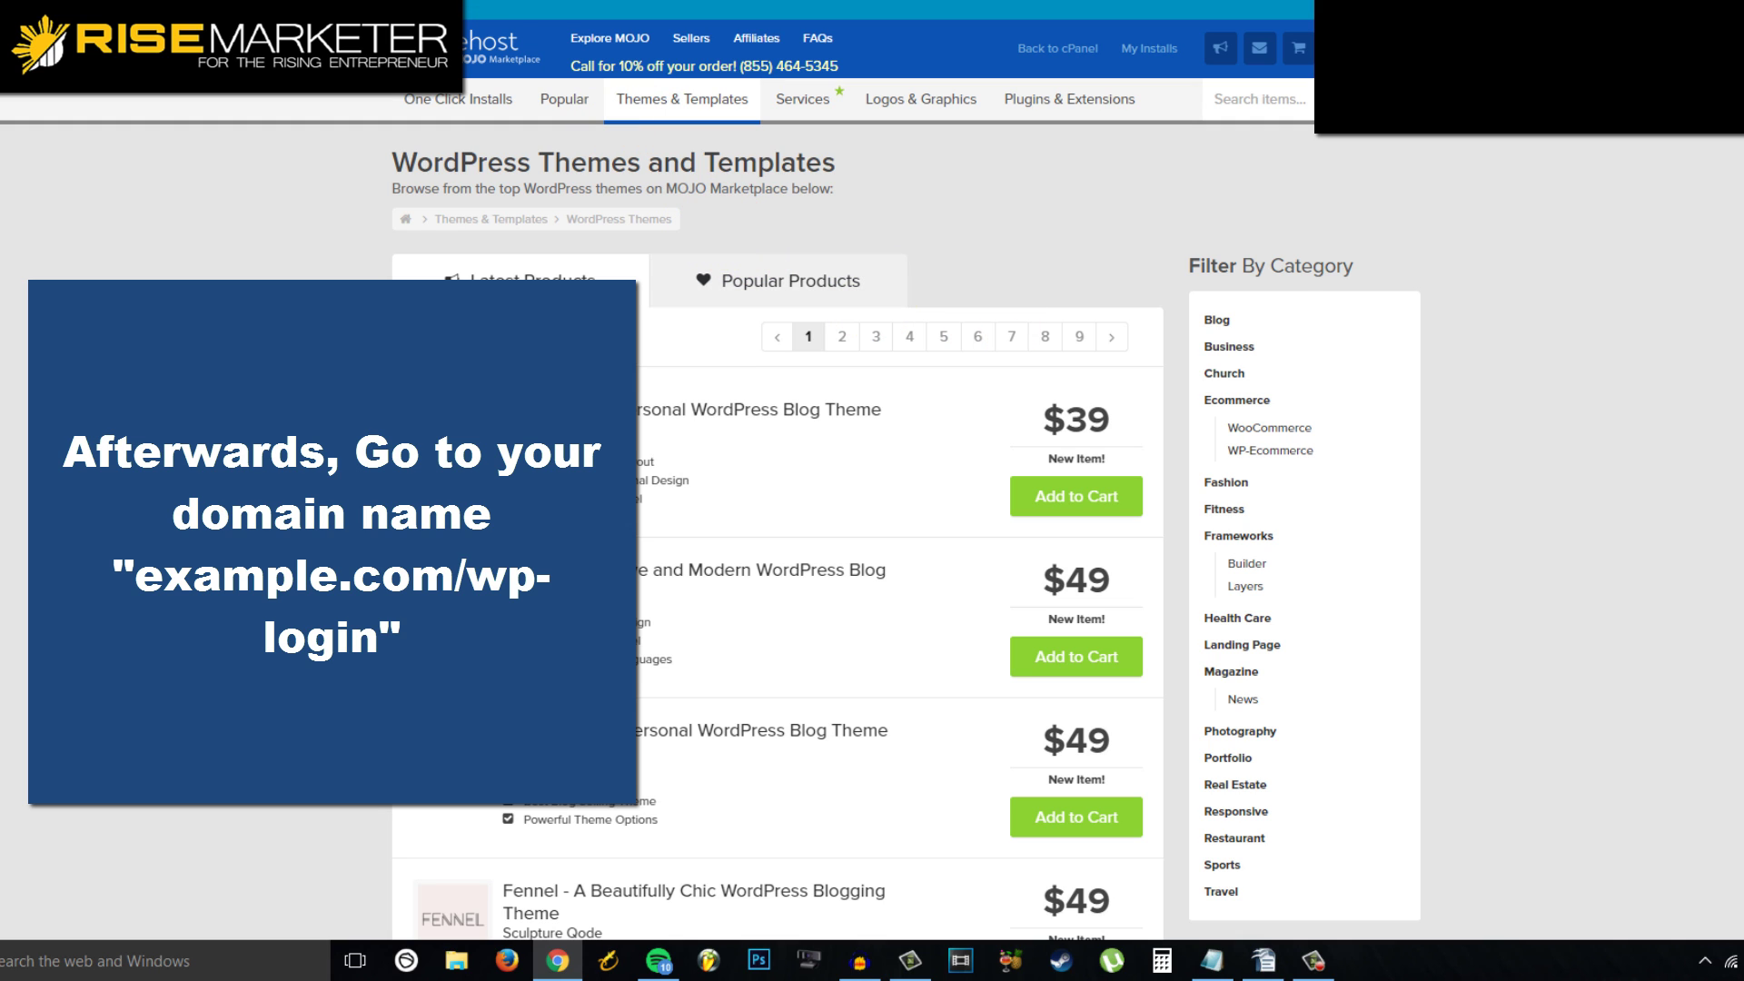
Open a new browser tab and begin typing the site address
key("ctrl+t")
type("r")
key("BackSpace")
type("c")
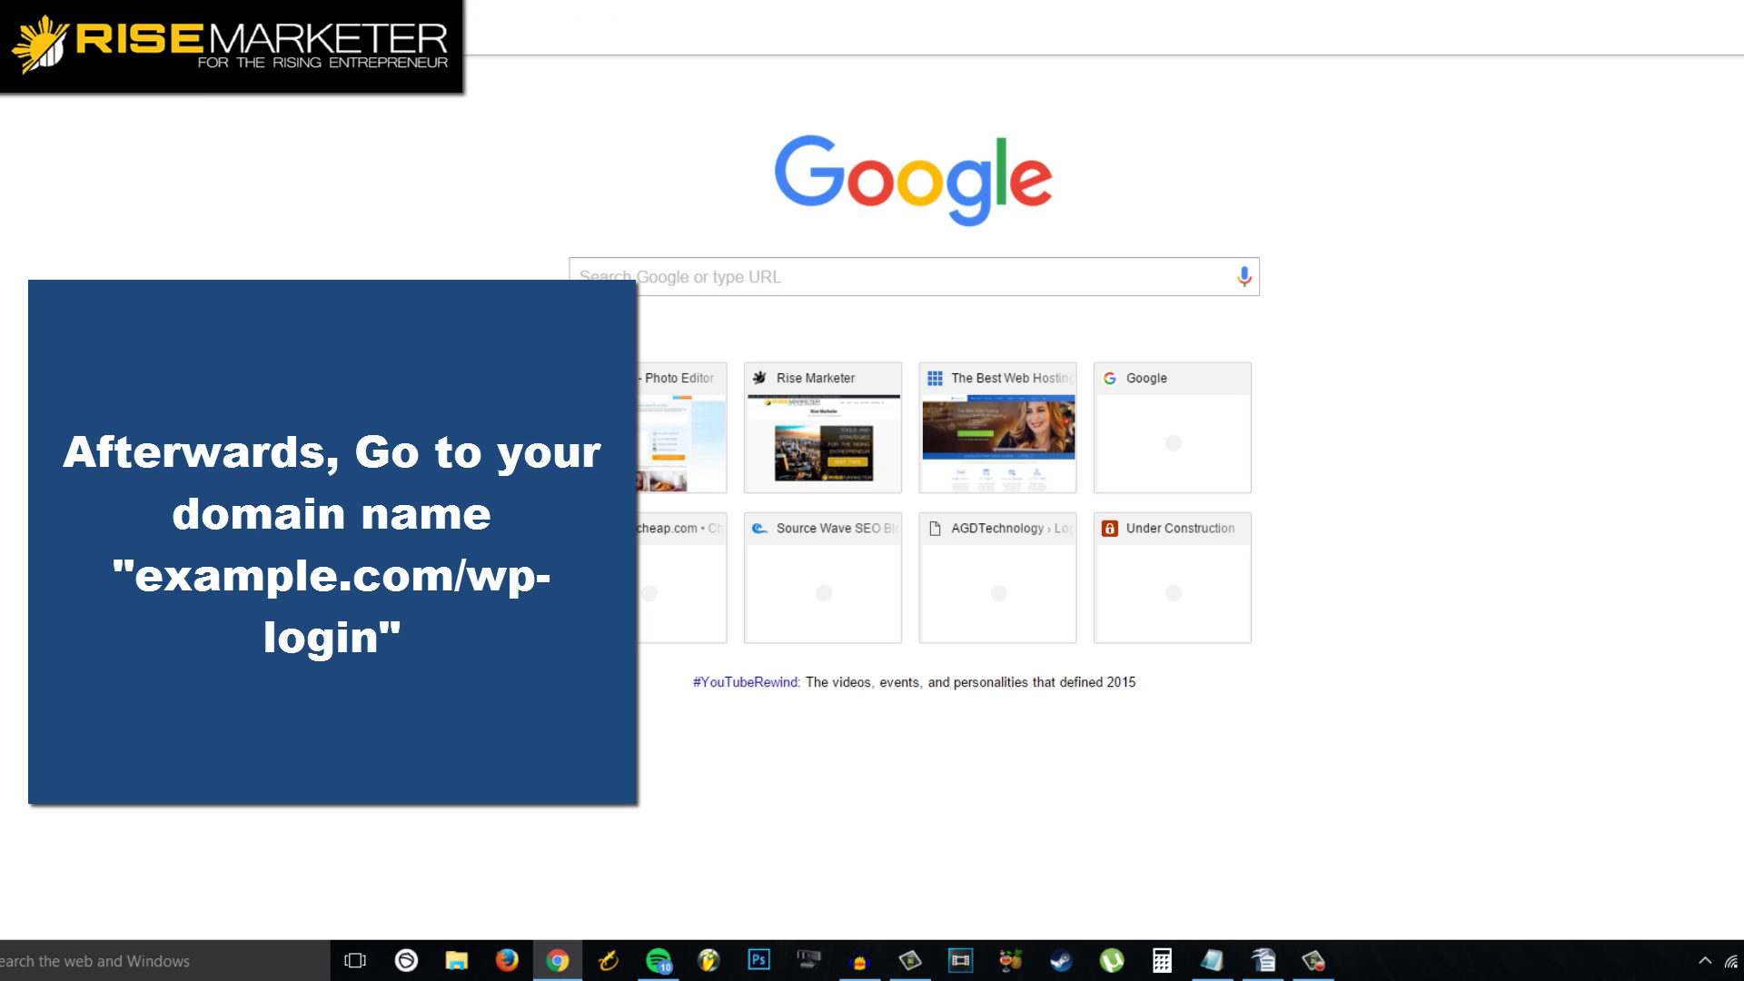
Load the new site's Coming Soon page and log into WordPress admin with the admin credentials
key("BackSpace")
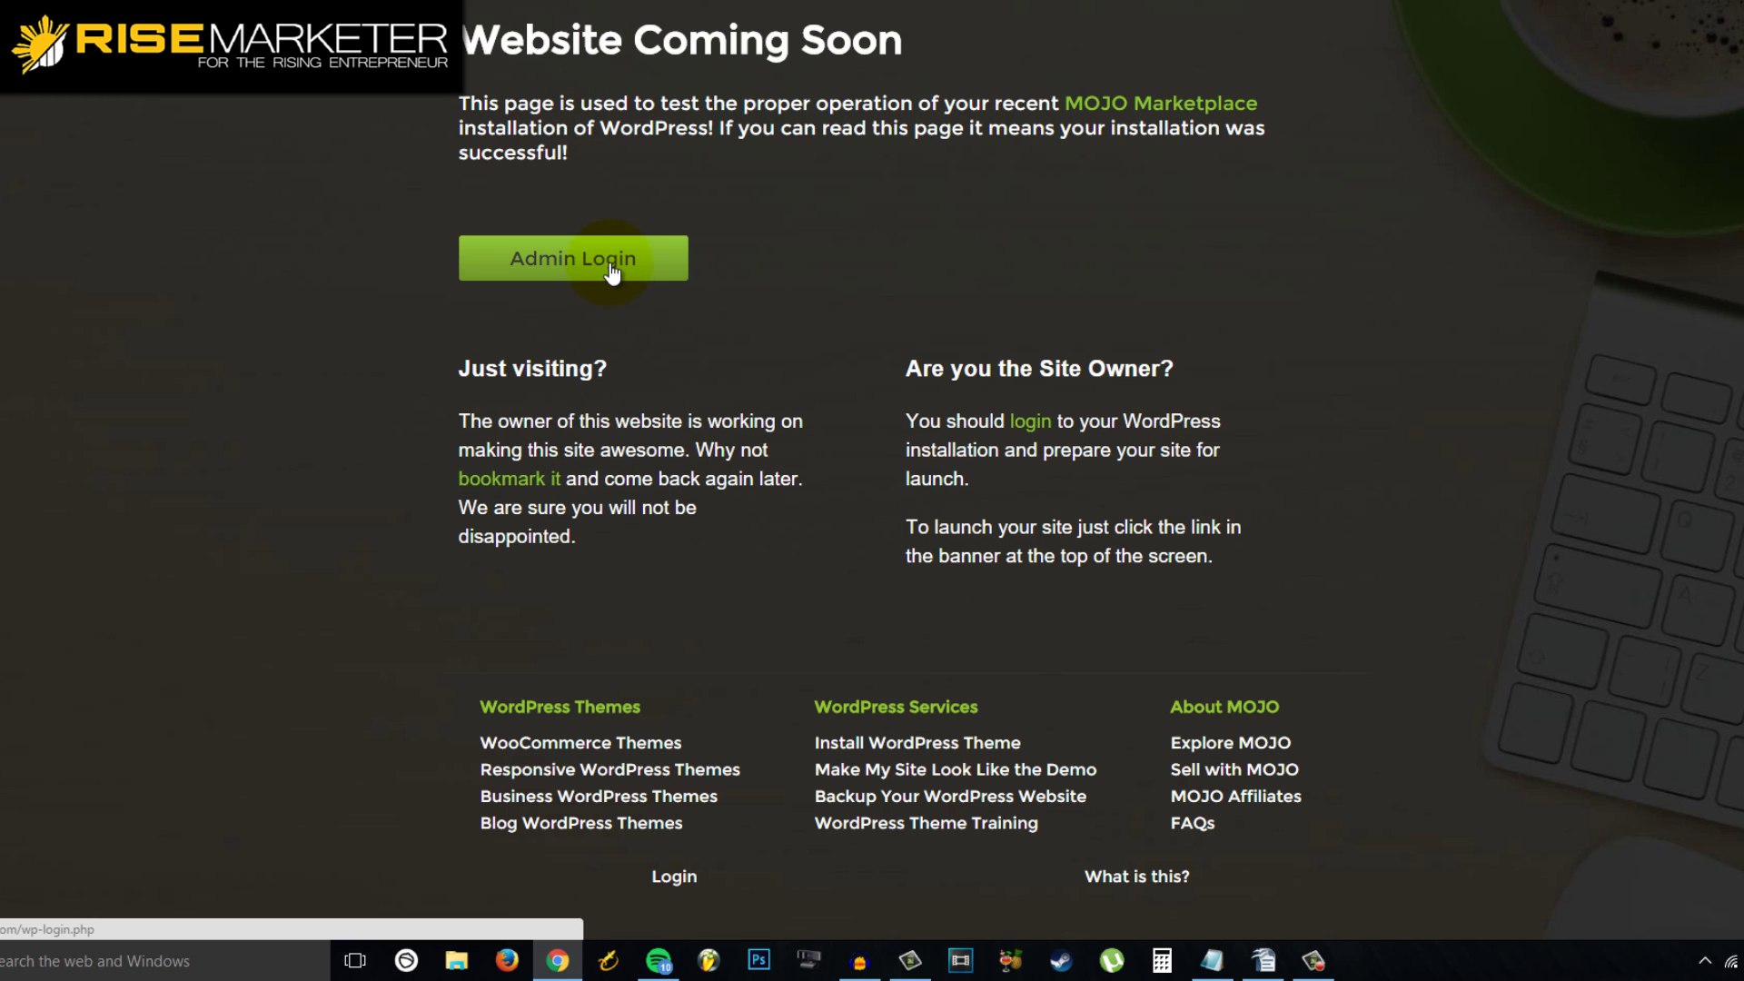
left_click(610, 267)
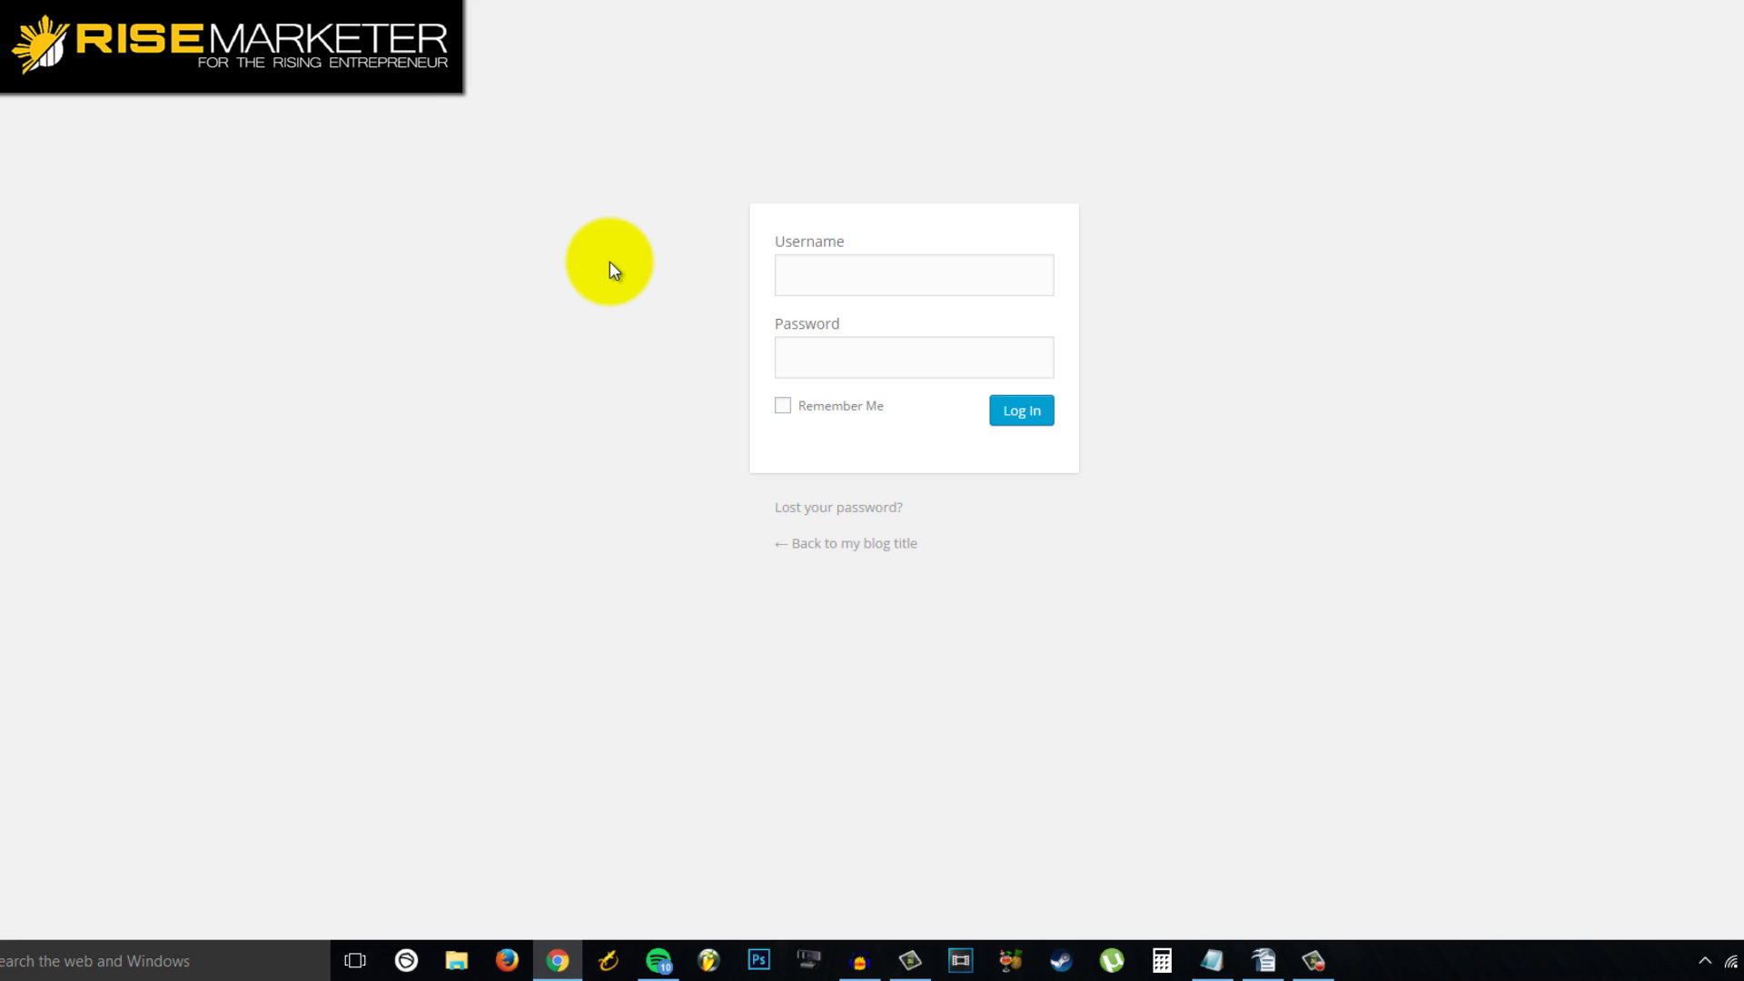
left_click(793, 267)
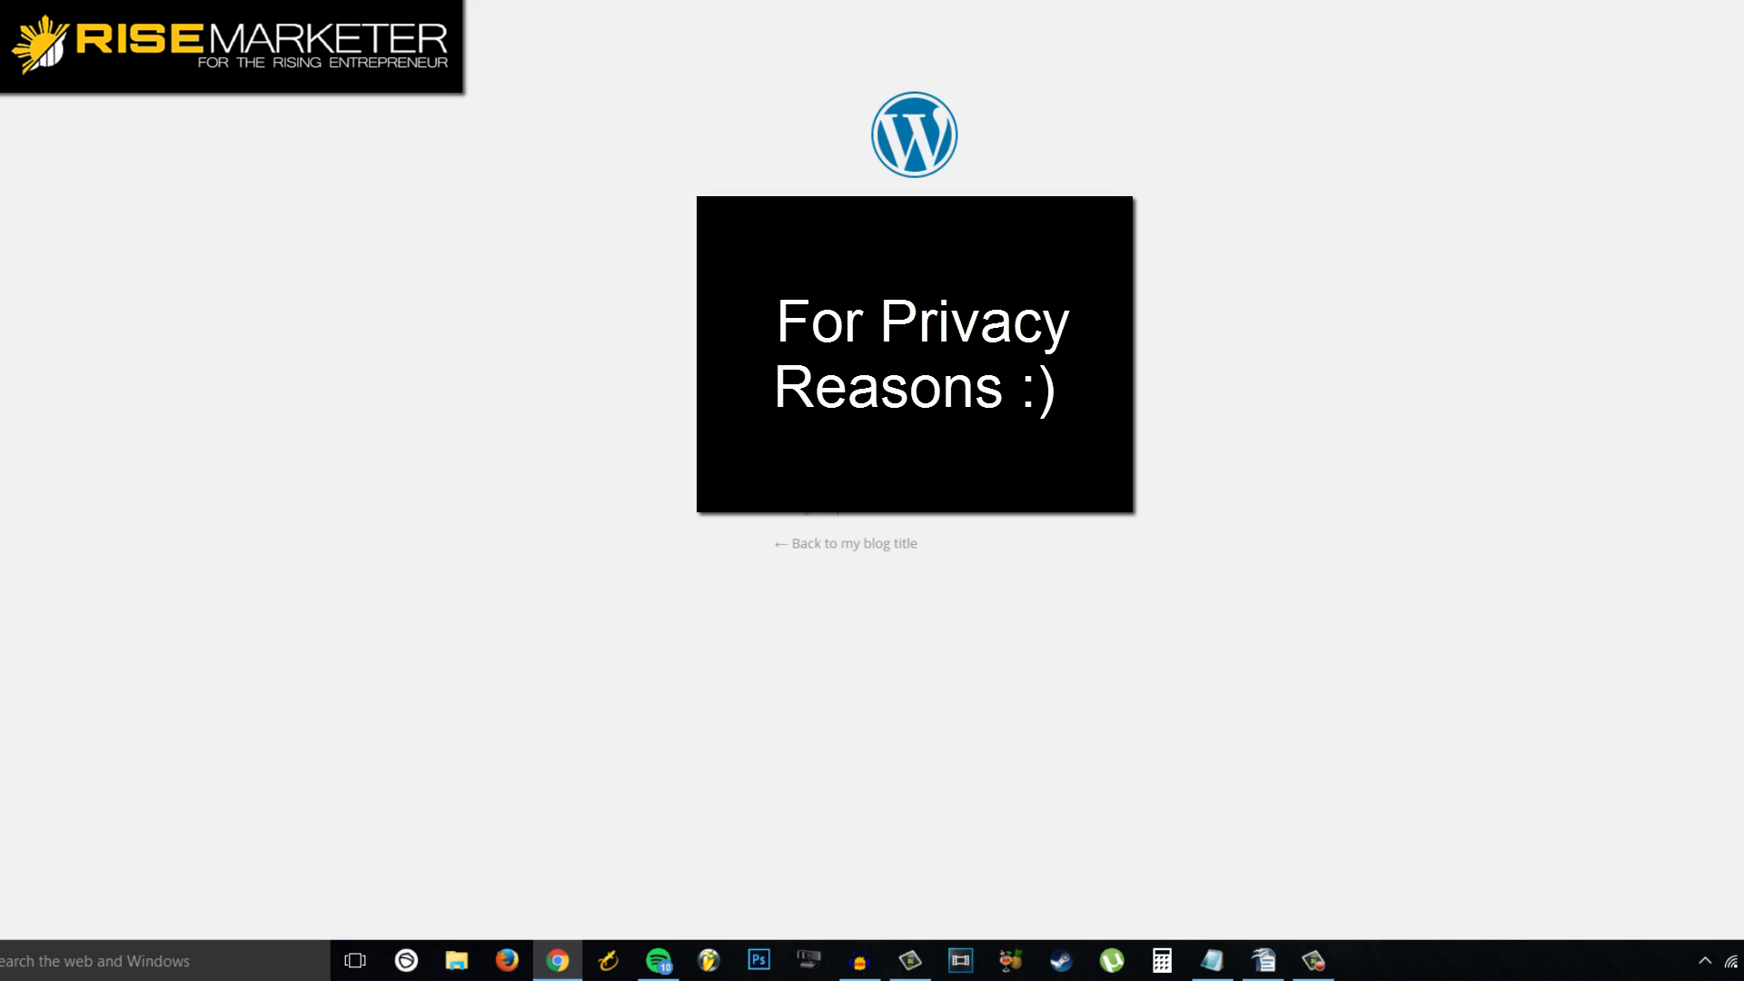
key("Return")
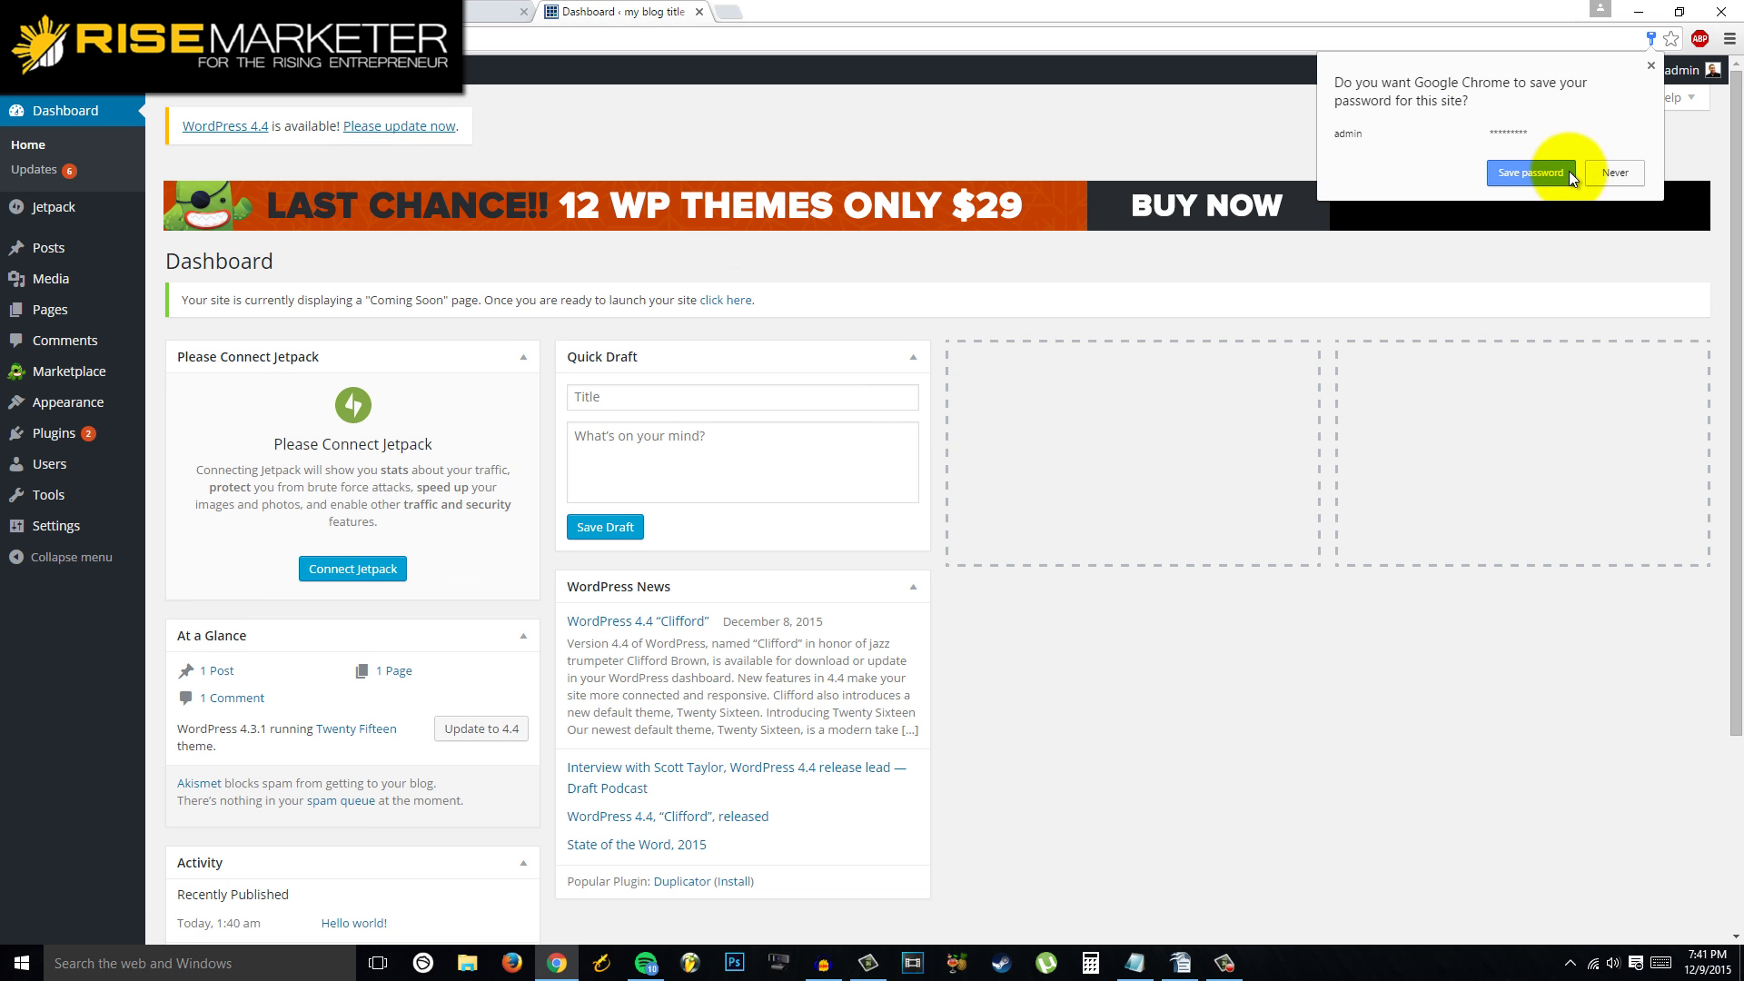
Decline saving the password and open the live 'my blog title' site with its Hello world! post
left_click(1618, 173)
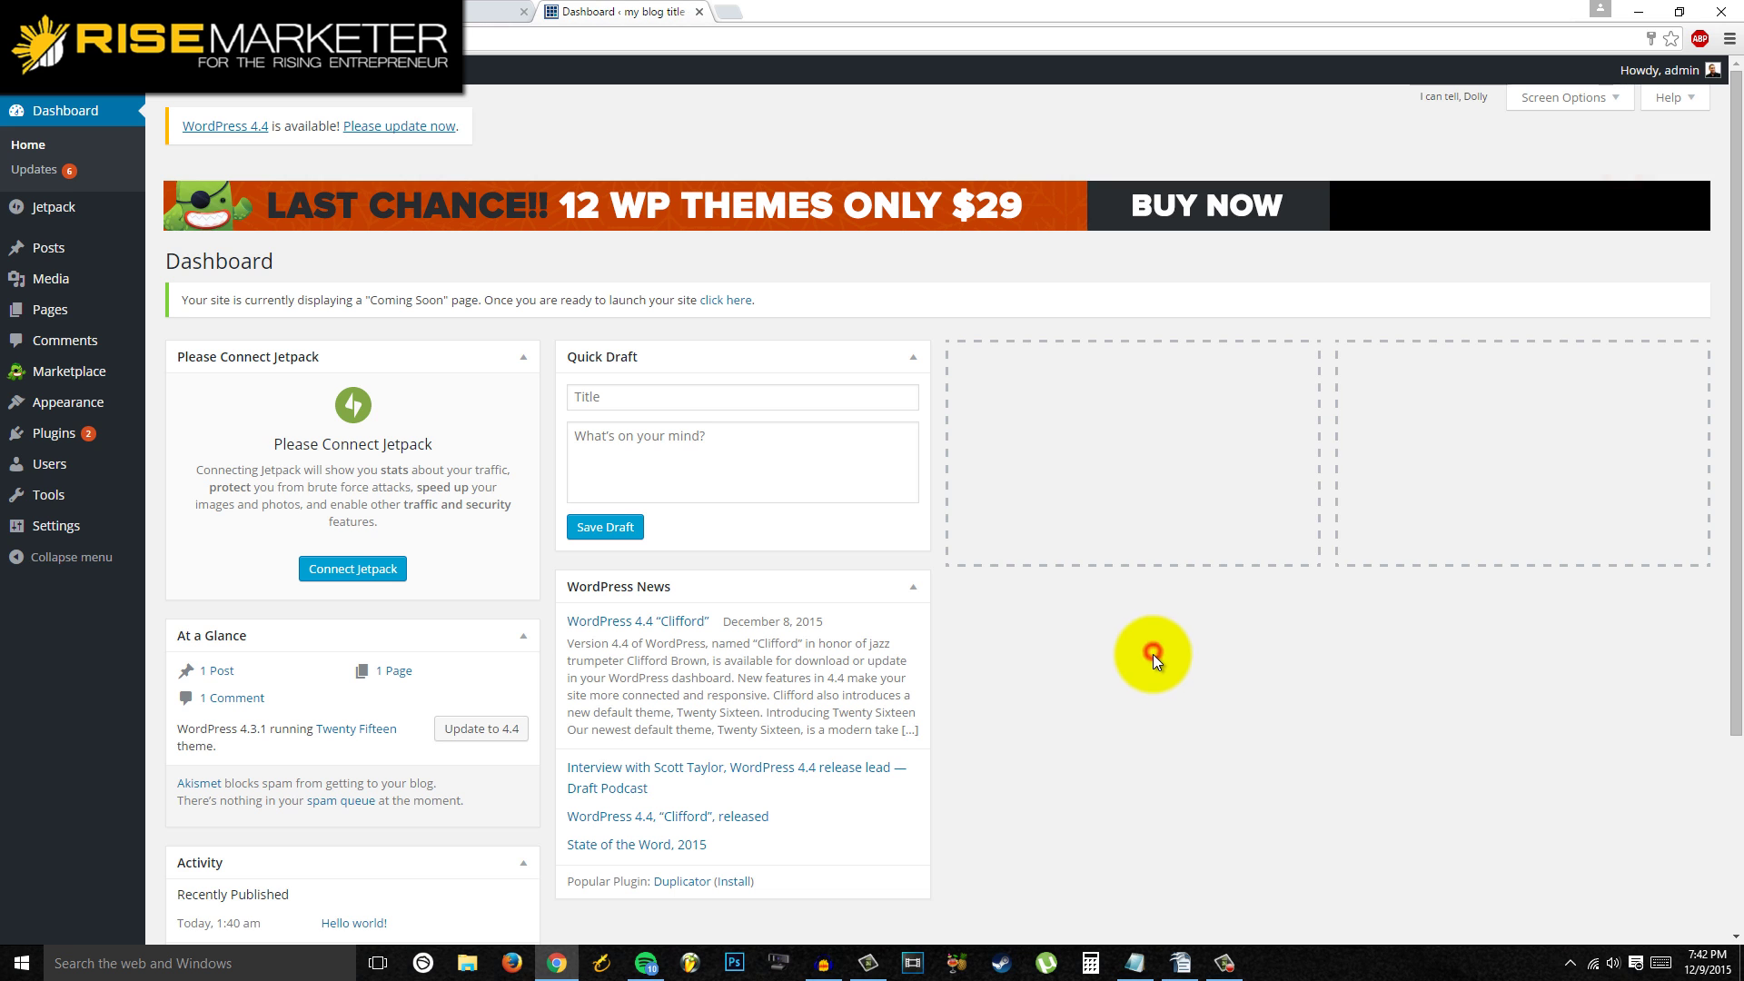
scroll(1097, 639, "down", 3)
scroll(1097, 639, "up", 3)
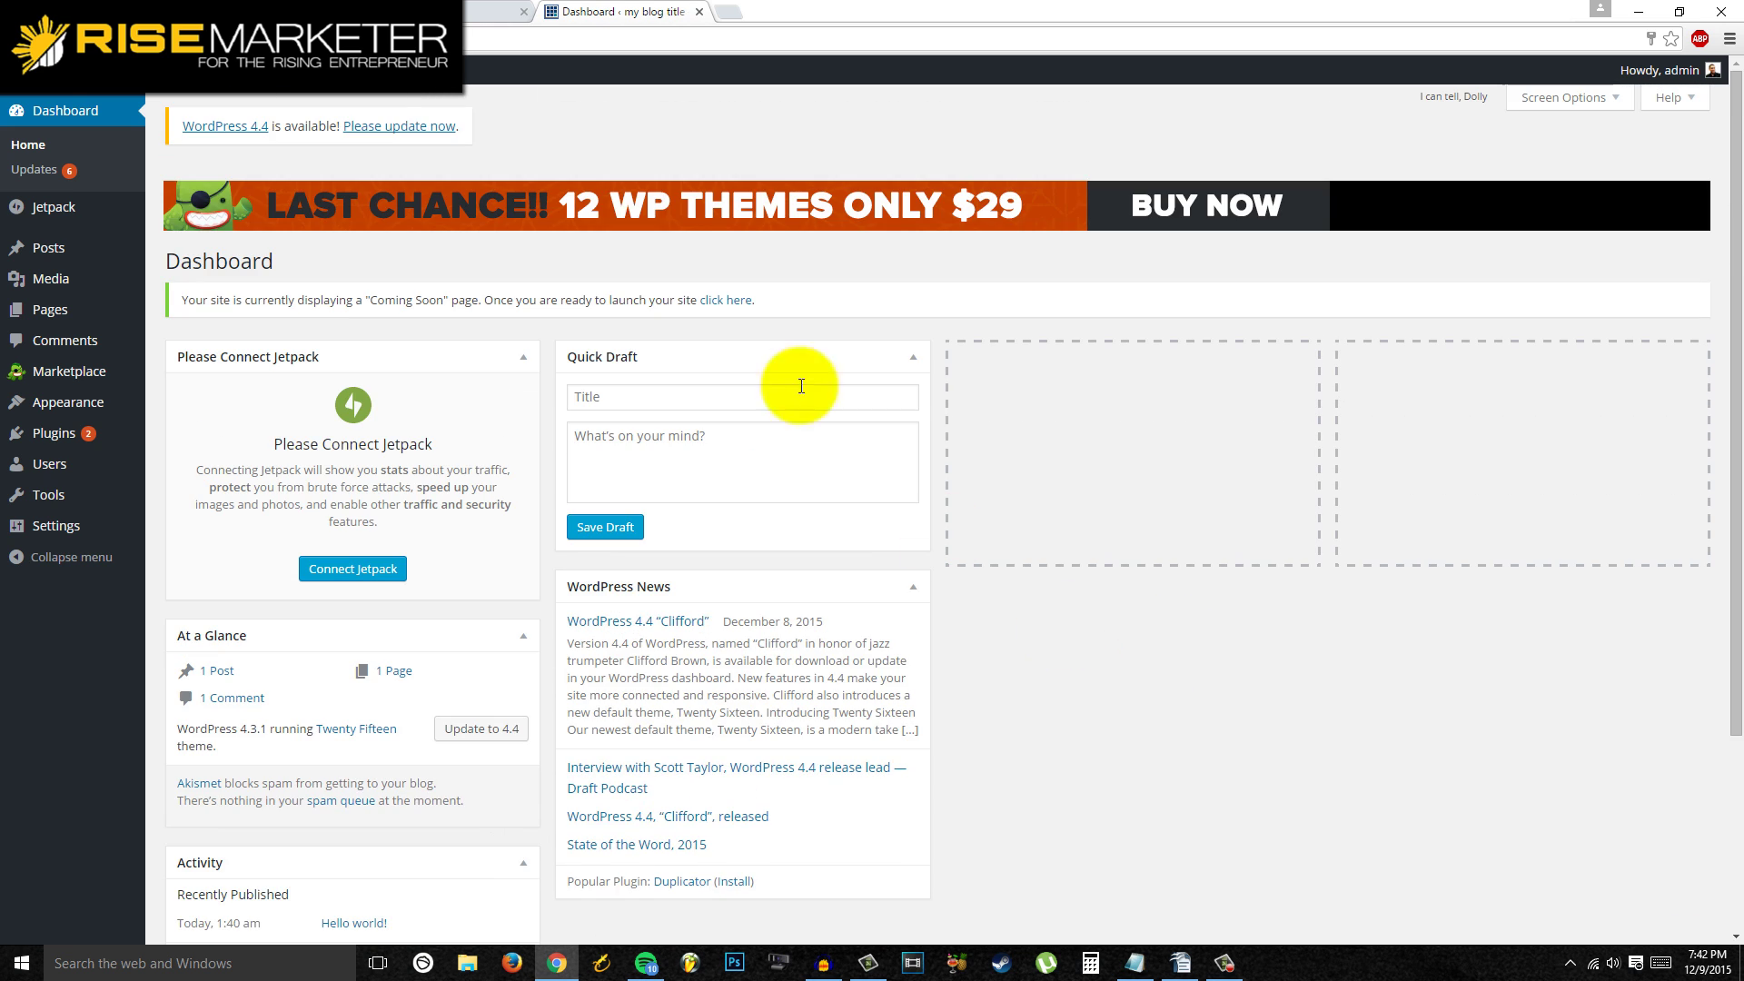
mouse_move(73, 72)
left_click(89, 109)
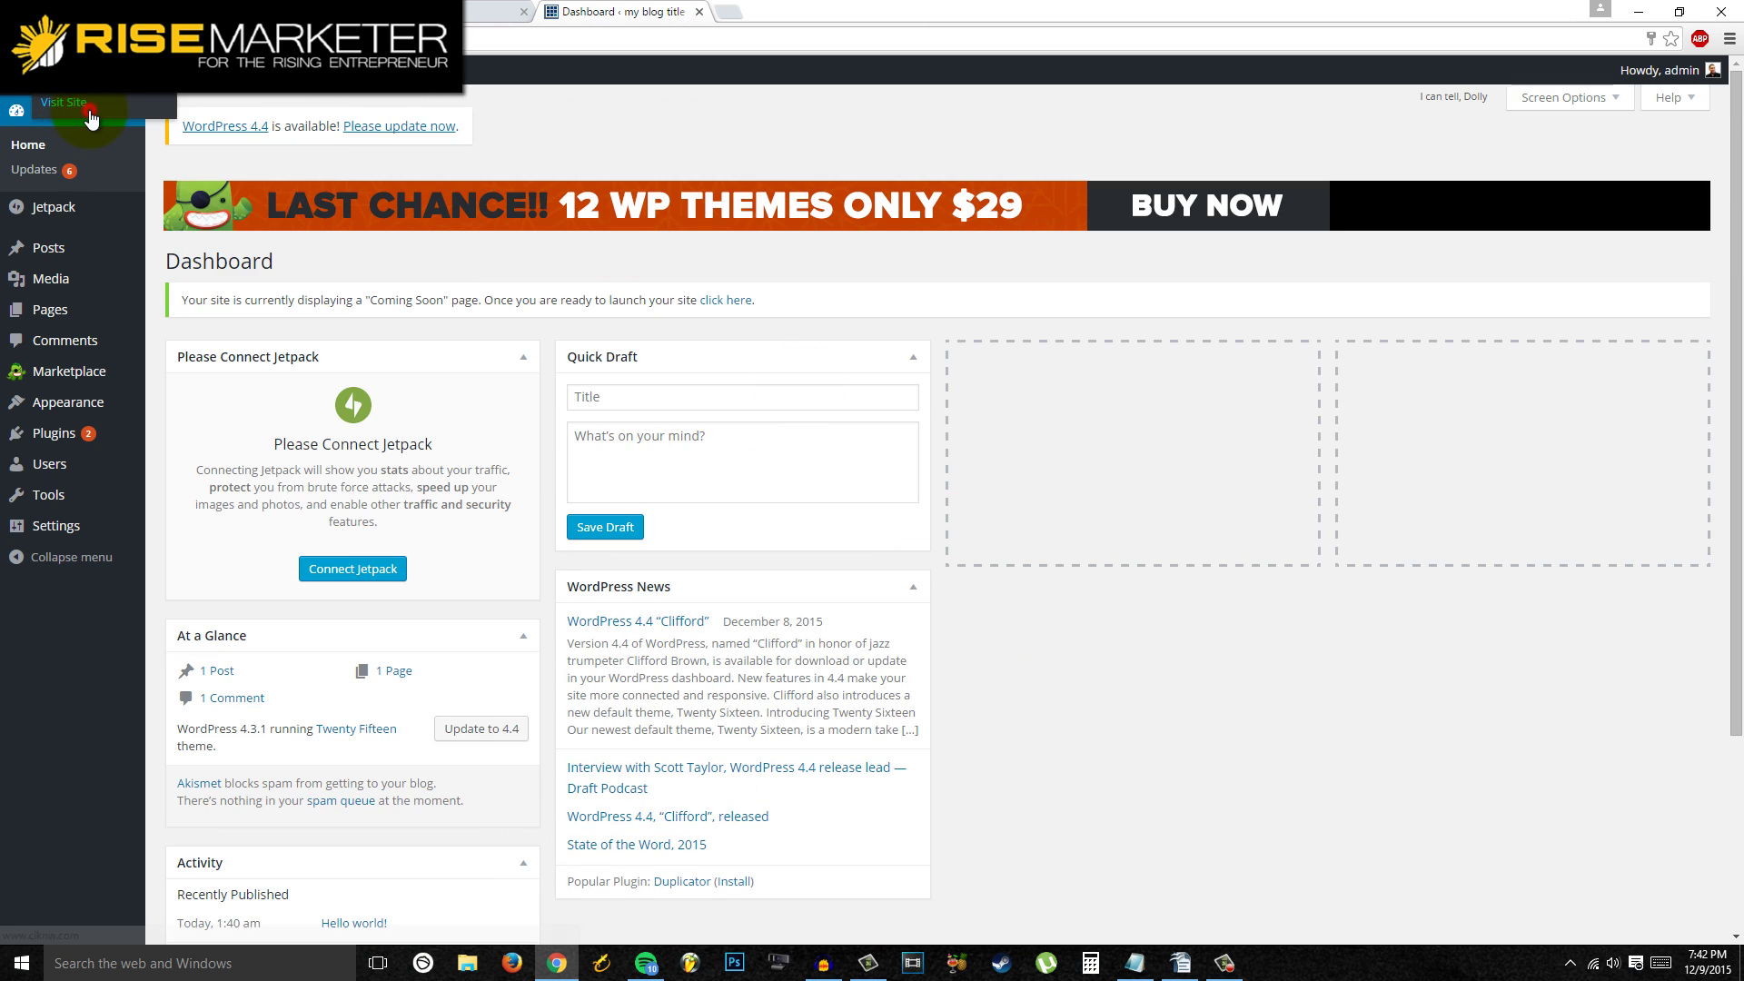
left_click(800, 12)
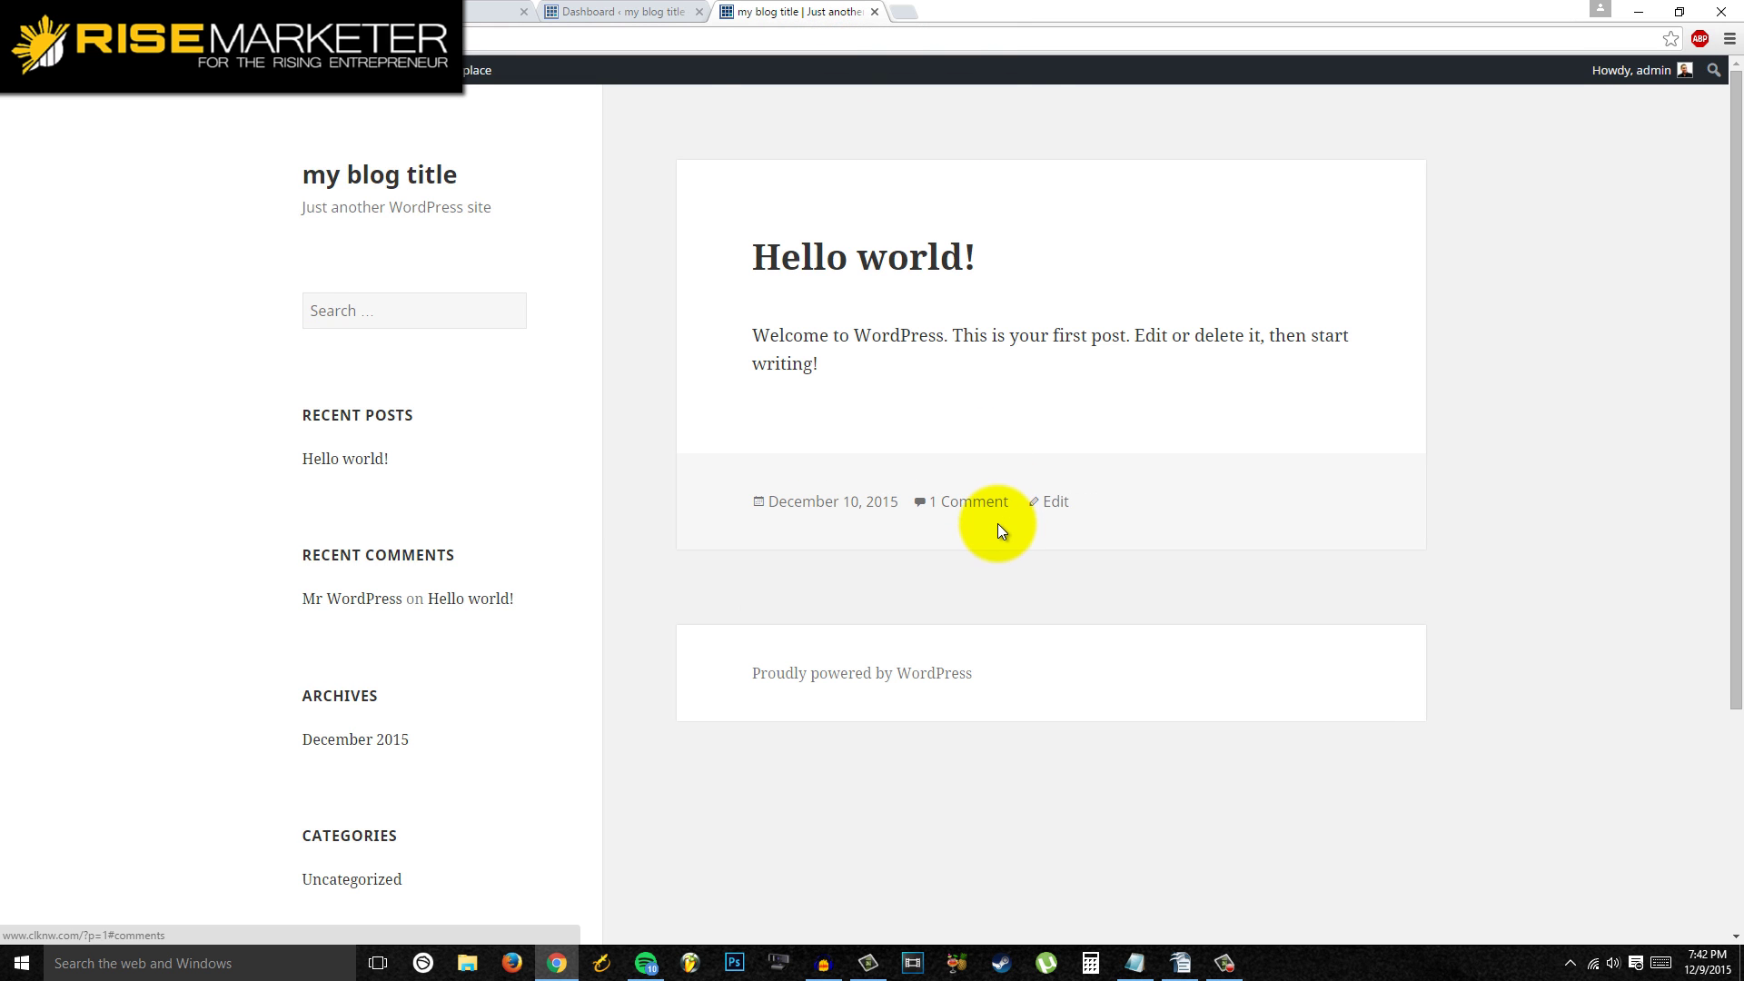